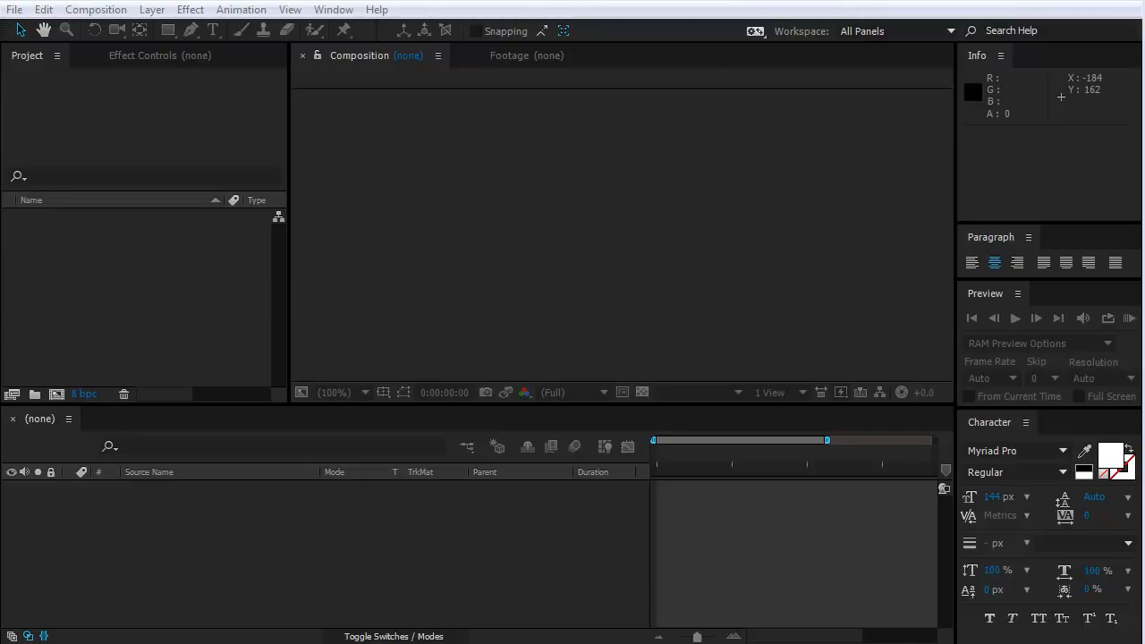
Start a new composition and name it SpaceShip_animation_comp.
left_click(320, 2)
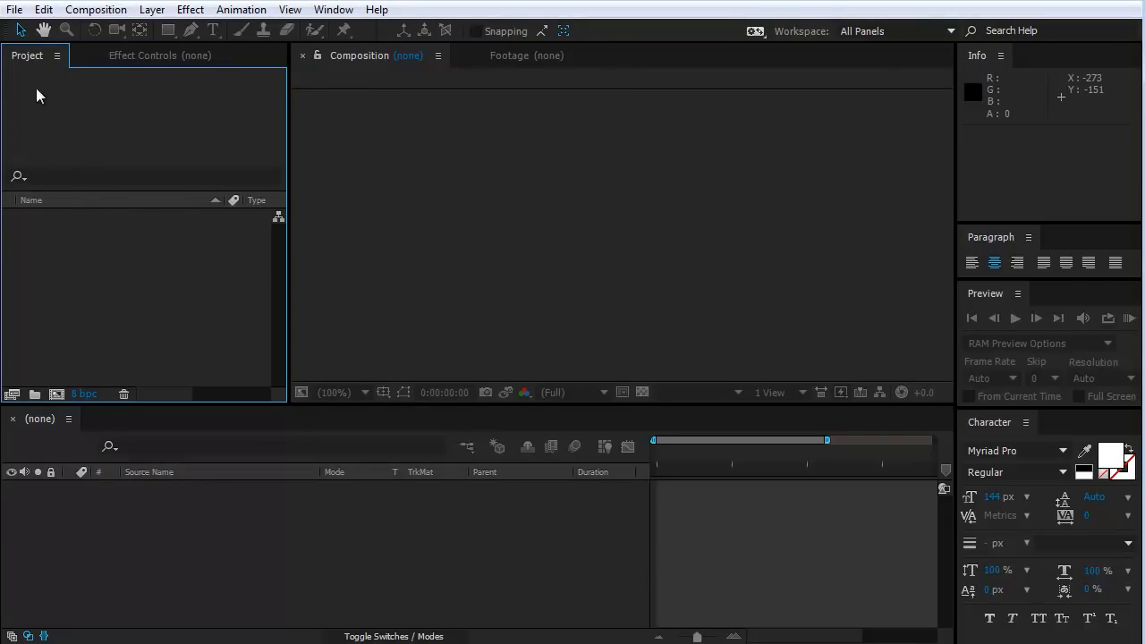
left_click(107, 10)
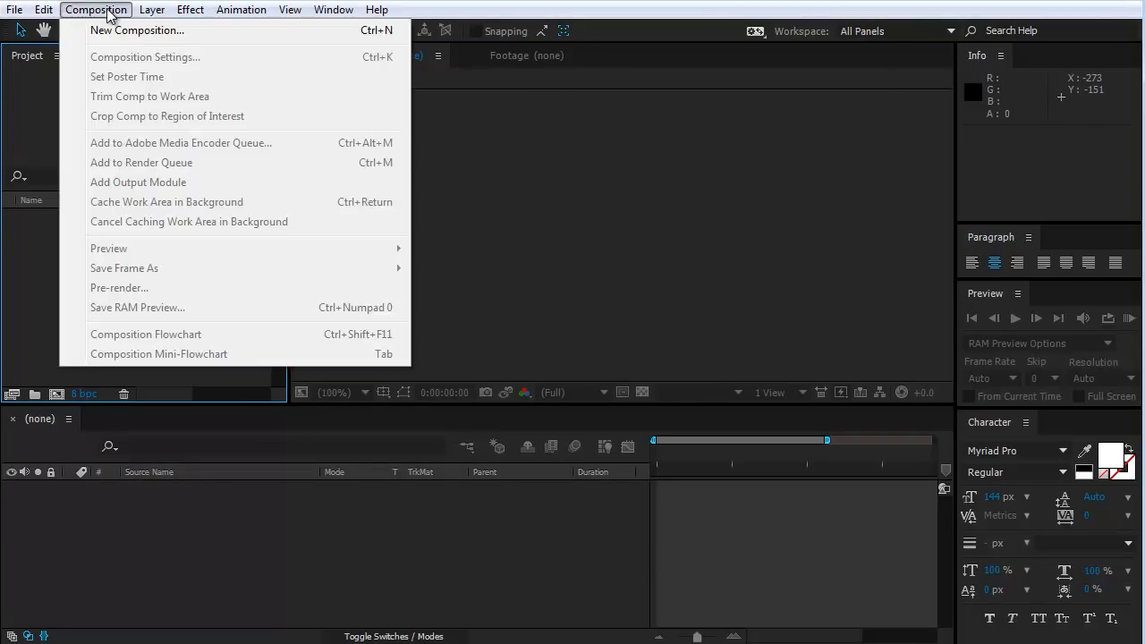
left_click(169, 32)
left_click_drag(619, 126, 490, 108)
left_click(561, 141)
left_click_drag(554, 142, 408, 153)
type("Spac")
key("BackSpace")
type("ceShip_animation")
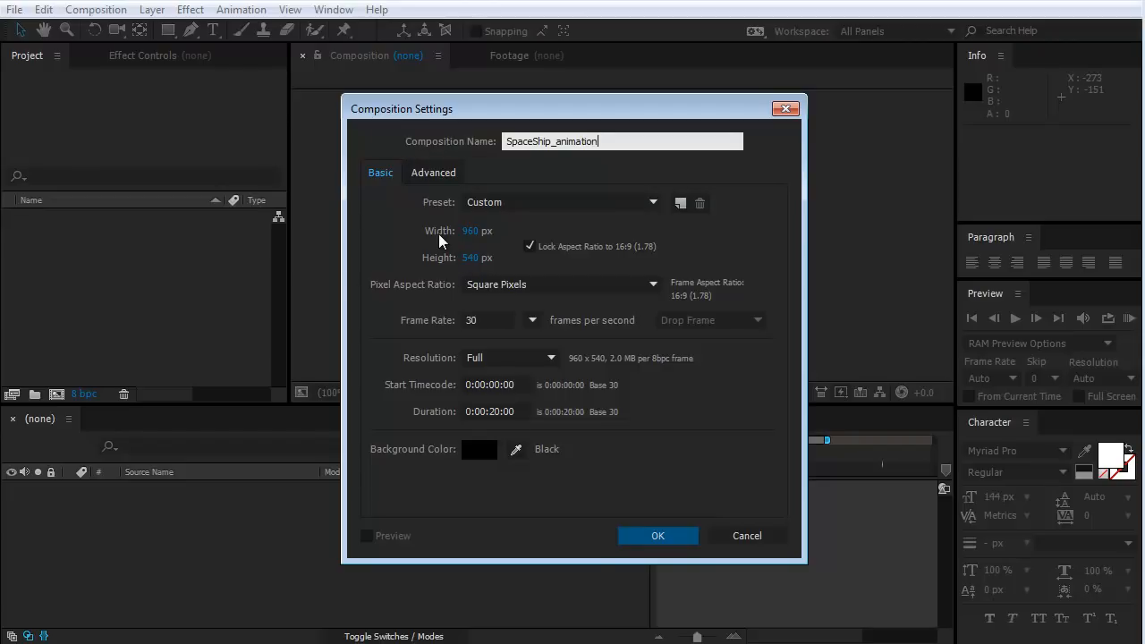
type("_cop")
type("mp")
Set the composition to 1280 x 720 px, 30 frames per second and a duration of 0:00:20:00, and create it.
left_click(470, 230)
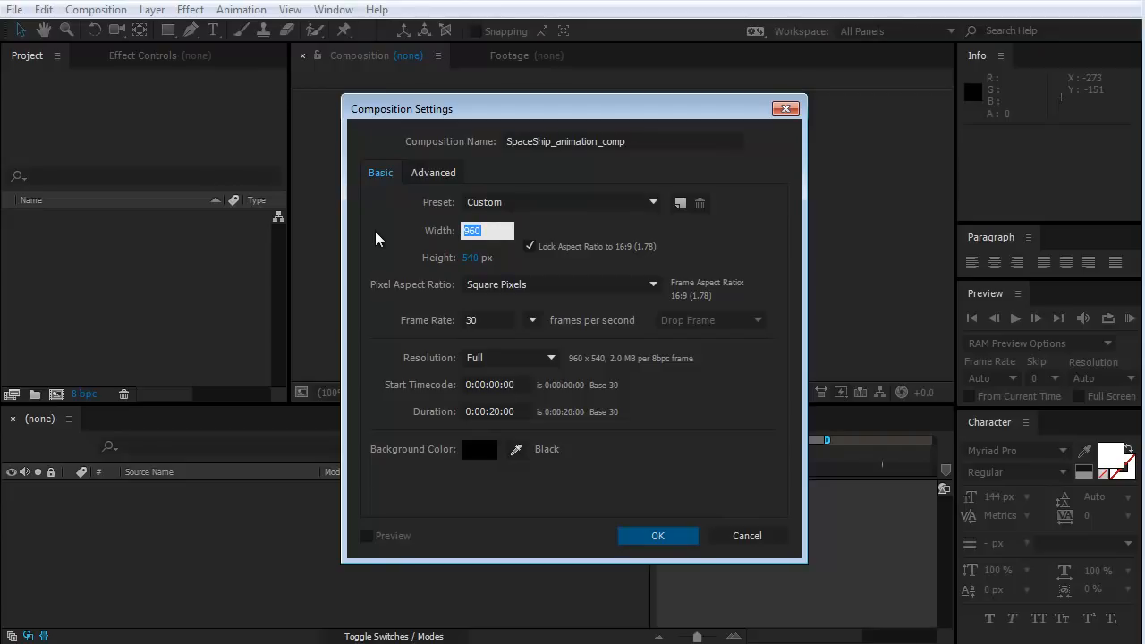
type("1280")
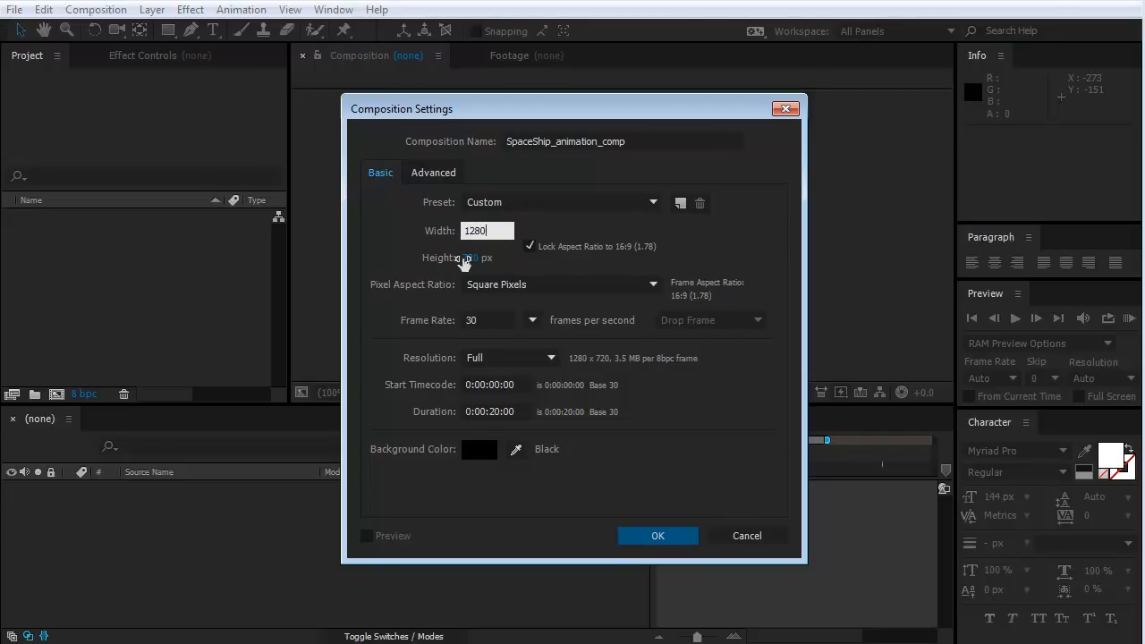
left_click(467, 257)
key("Return")
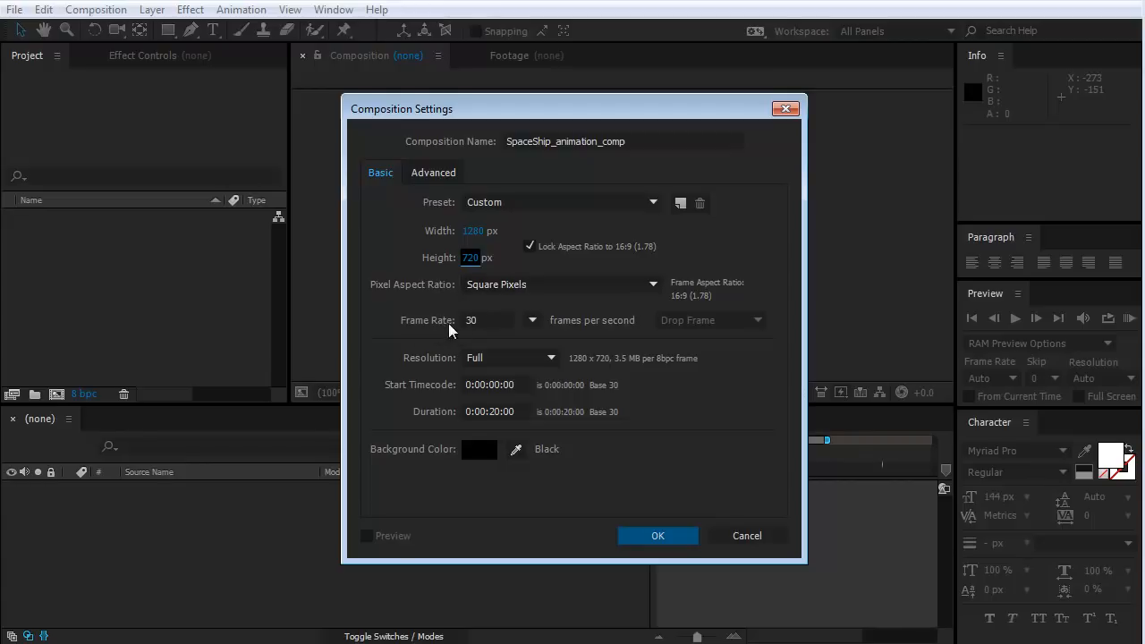
left_click(480, 321)
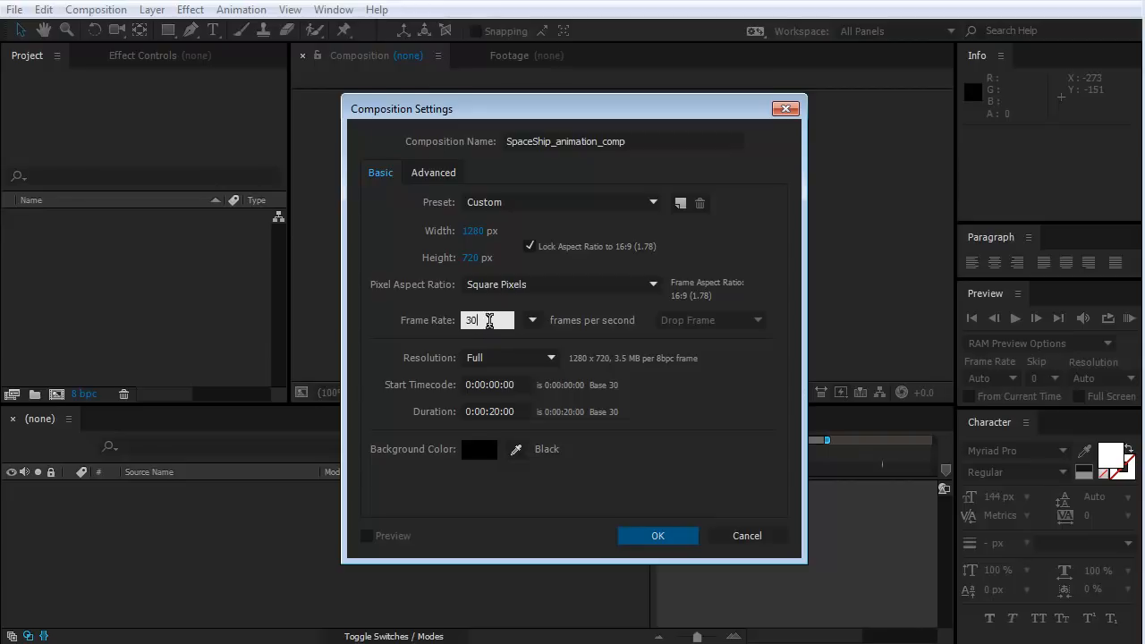
left_click_drag(489, 320, 427, 320)
left_click(432, 337)
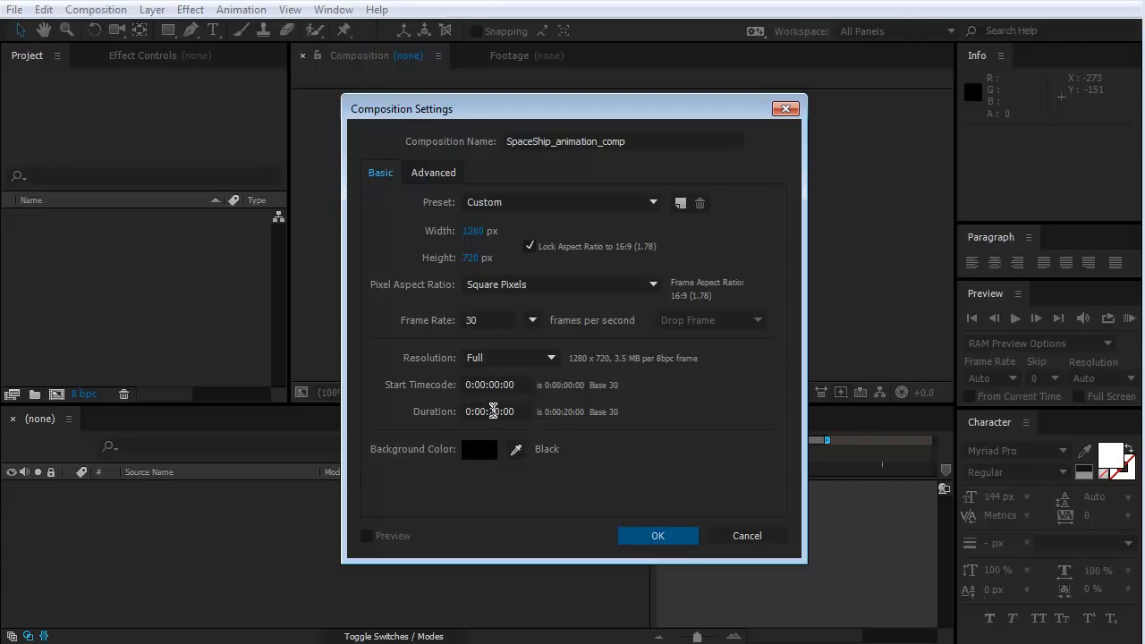
left_click(497, 411)
left_click(652, 534)
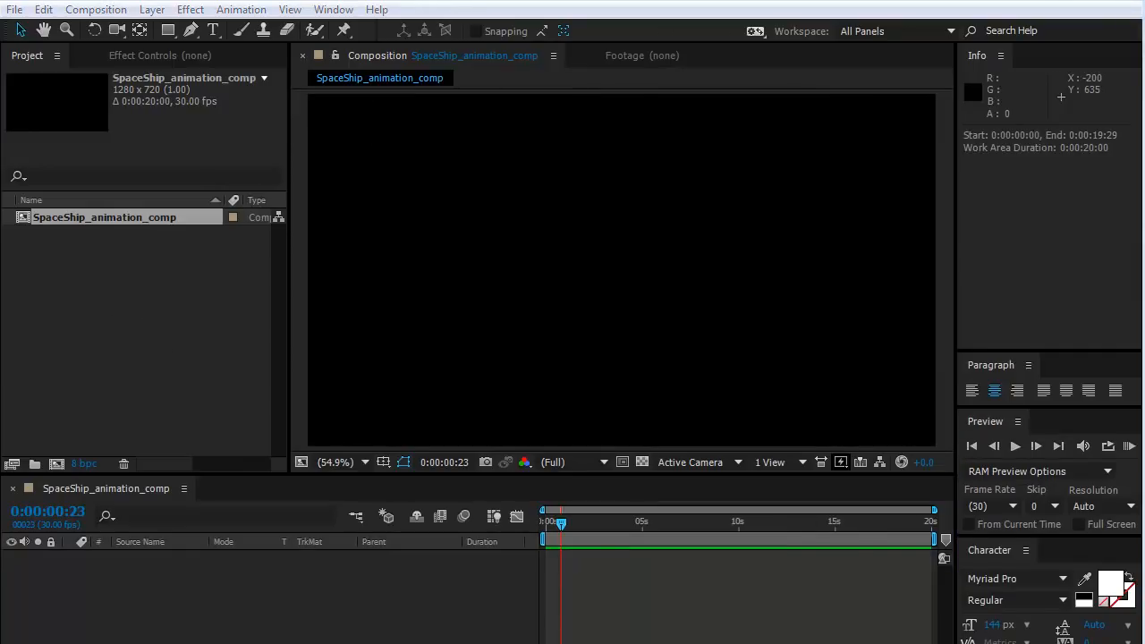
mouse_move(521, 643)
left_mouse_down()
mouse_move(522, 616)
mouse_move(522, 641)
left_mouse_up()
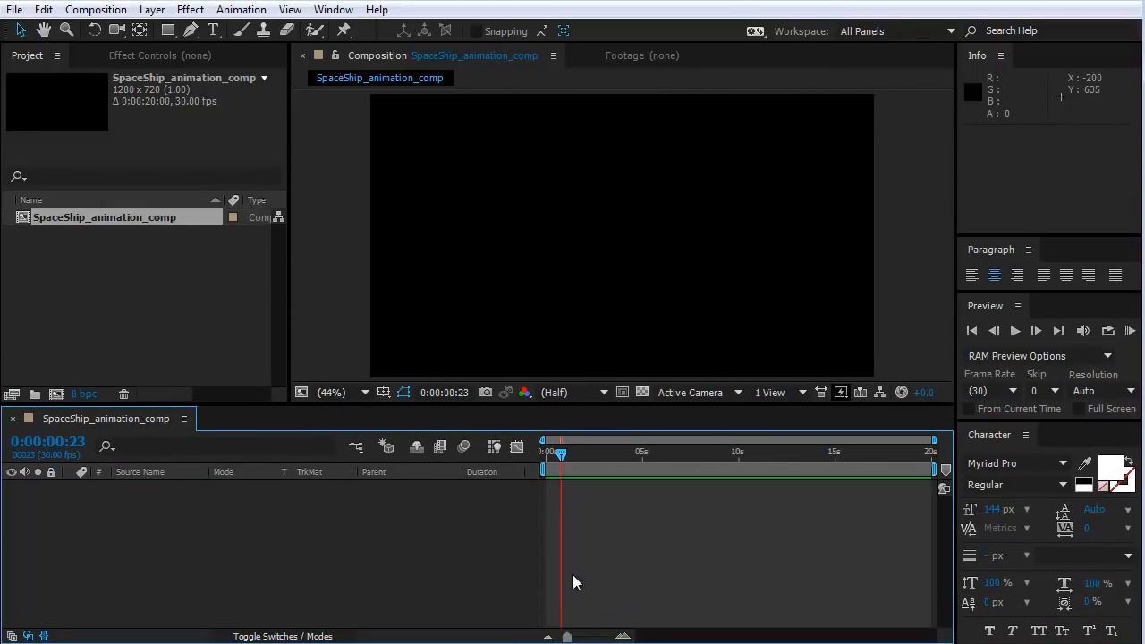
left_click(116, 291)
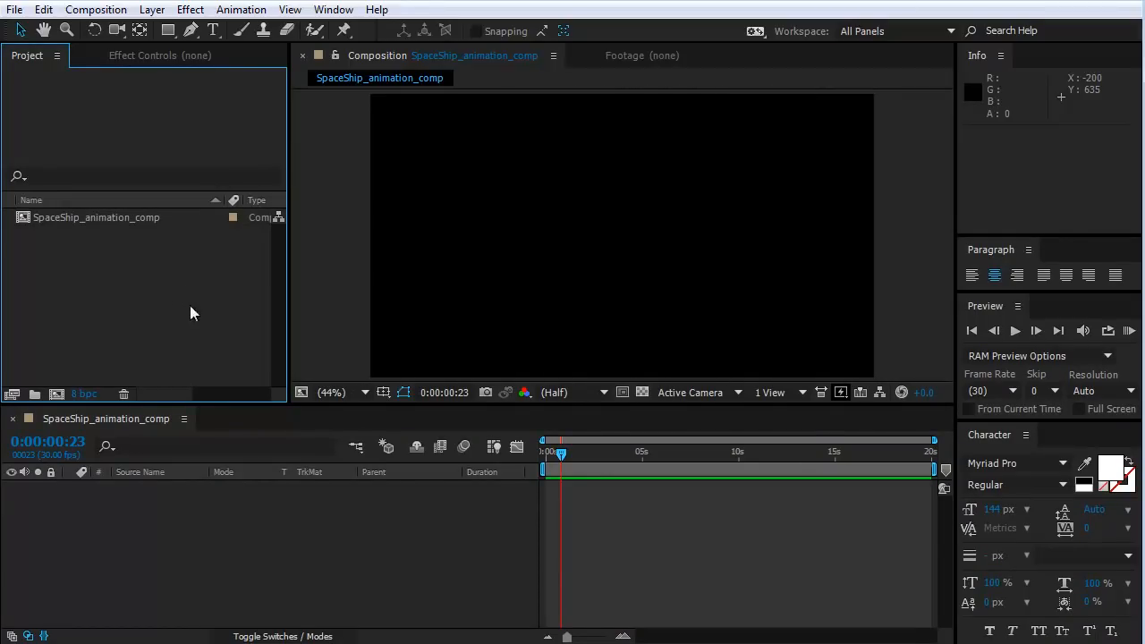
right_click(148, 276)
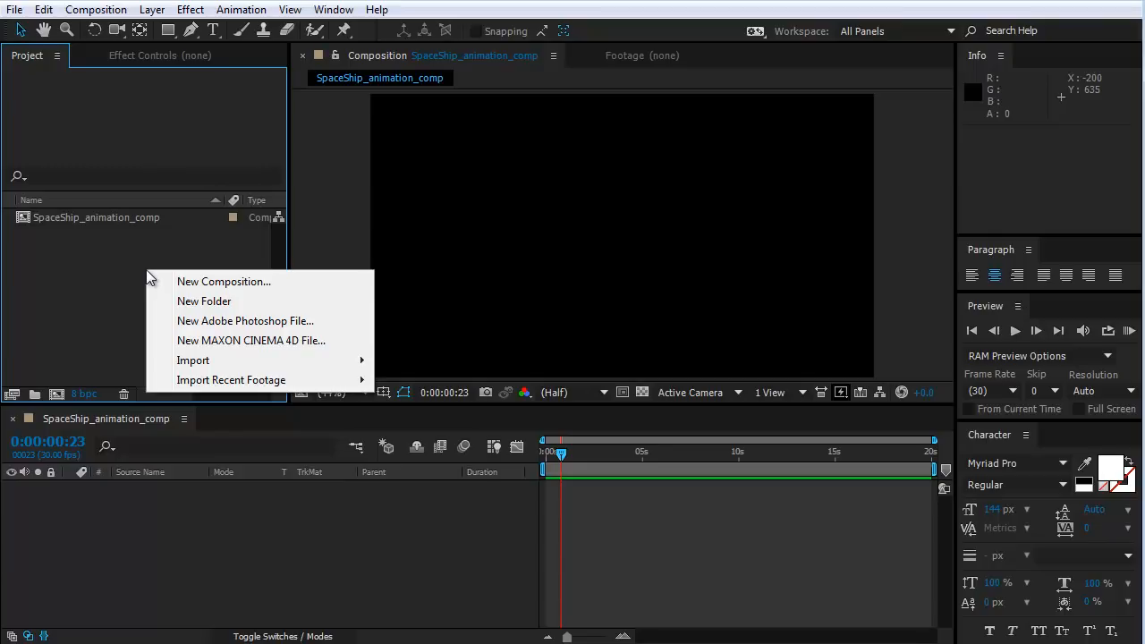
left_click(96, 266)
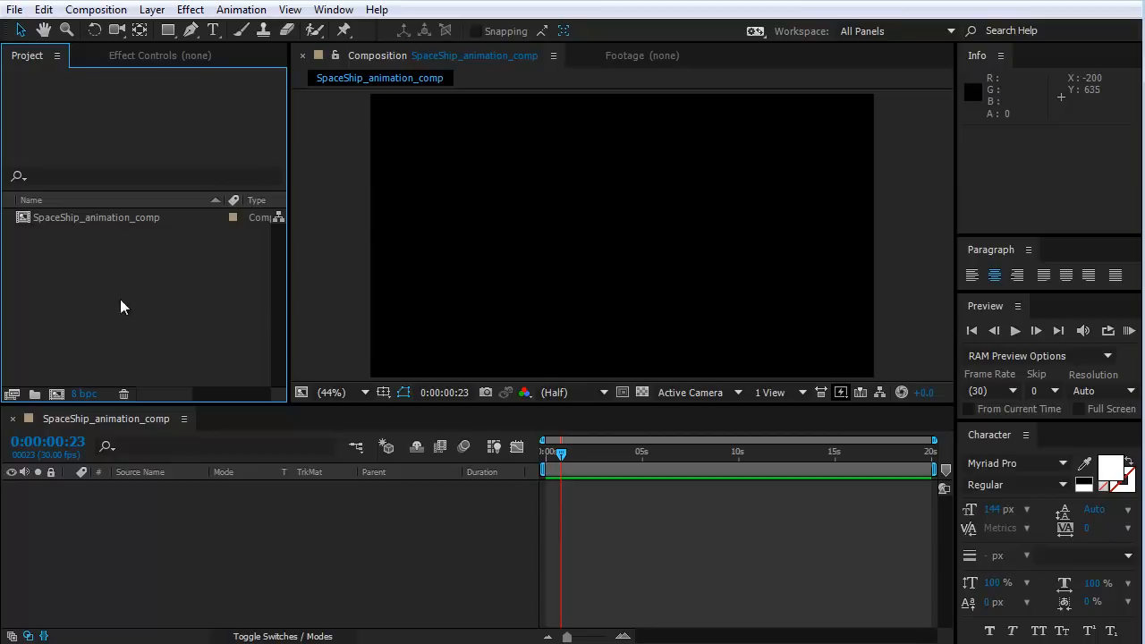
Open the file import dialog for the project and reposition it so the whole dialog is accessible.
right_click(78, 263)
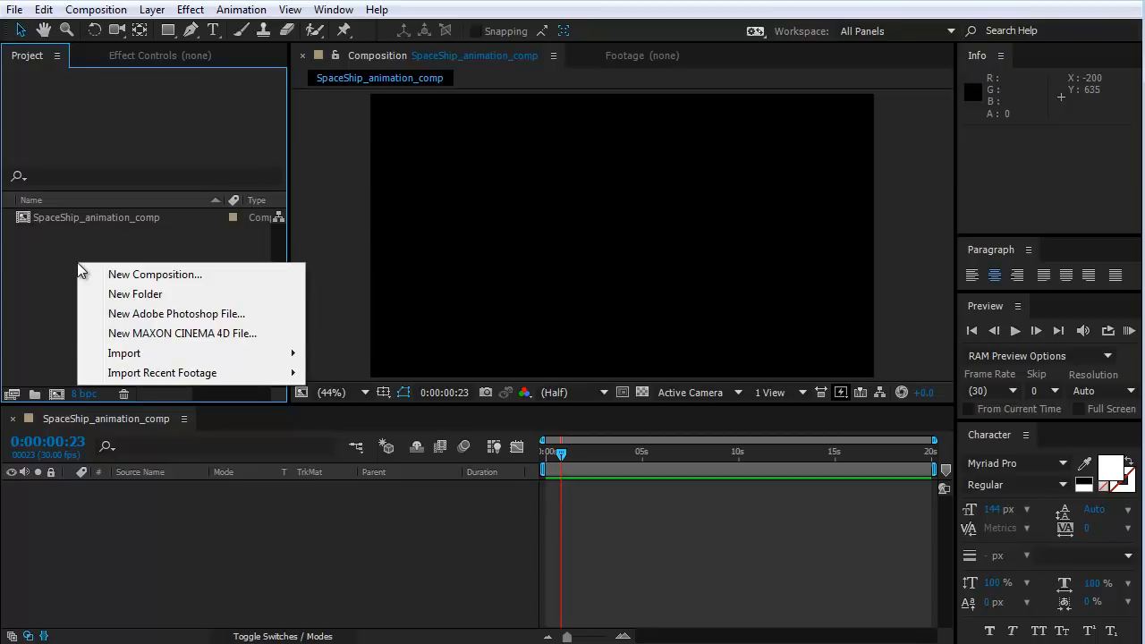
mouse_move(140, 354)
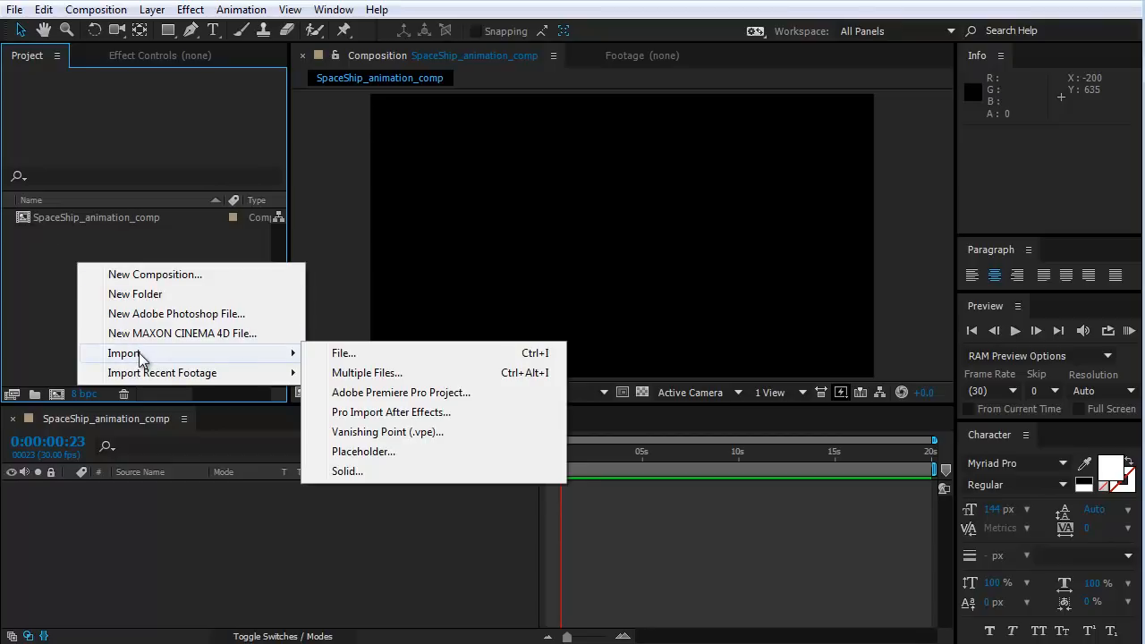
left_click(345, 354)
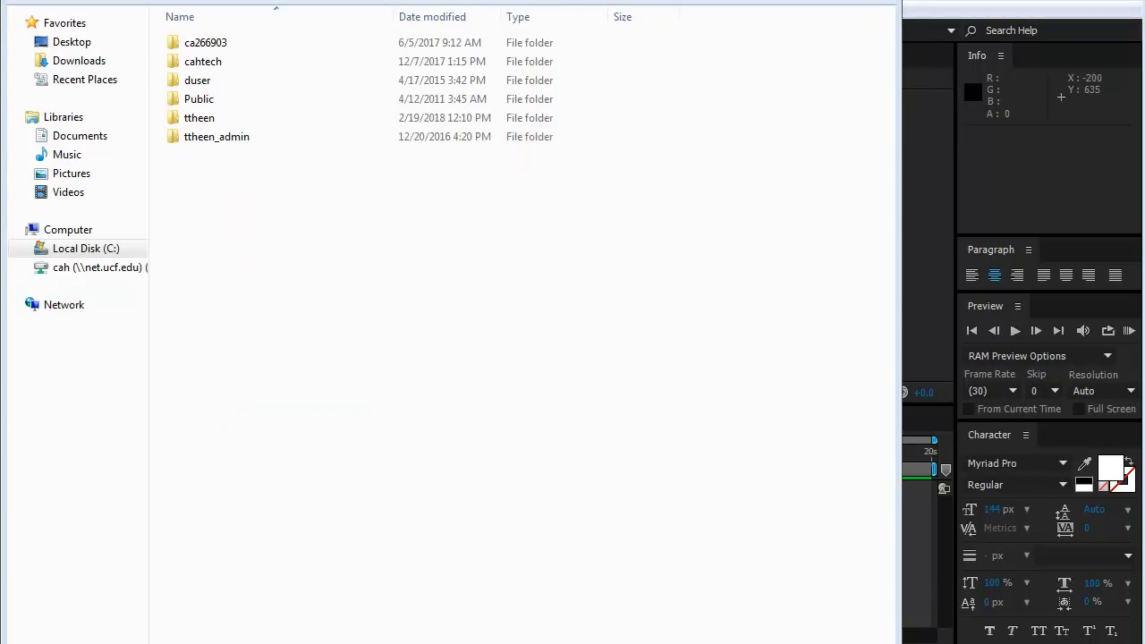
left_click_drag(447, 0, 507, 14)
left_click_drag(639, 0, 616, 23)
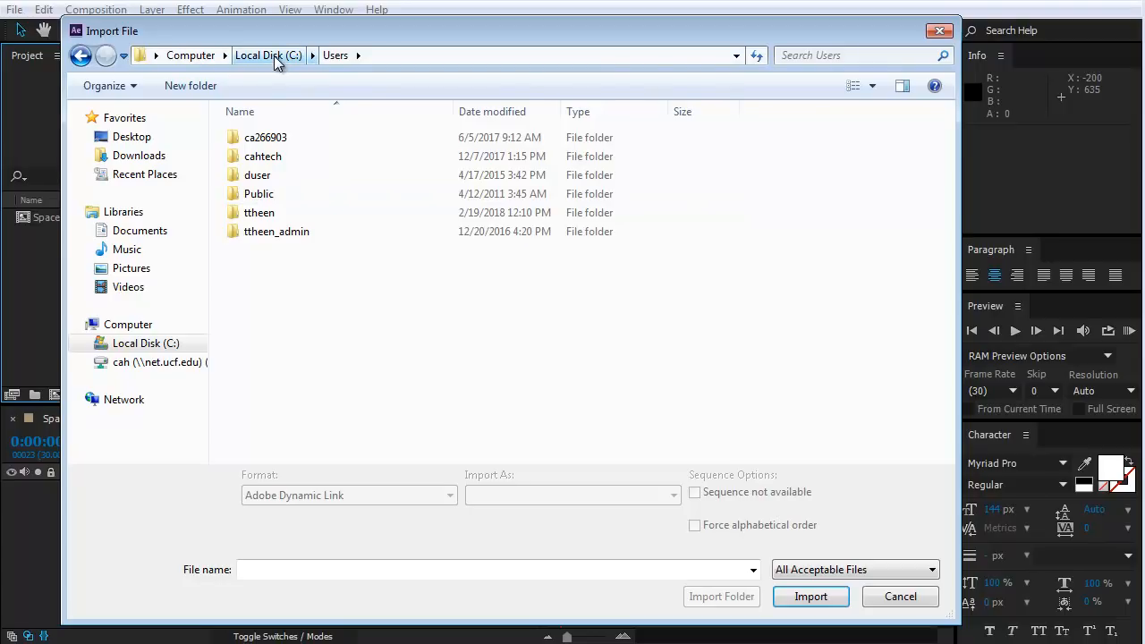
mouse_move(363, 32)
left_mouse_down()
mouse_move(341, 31)
mouse_move(348, 40)
left_mouse_up()
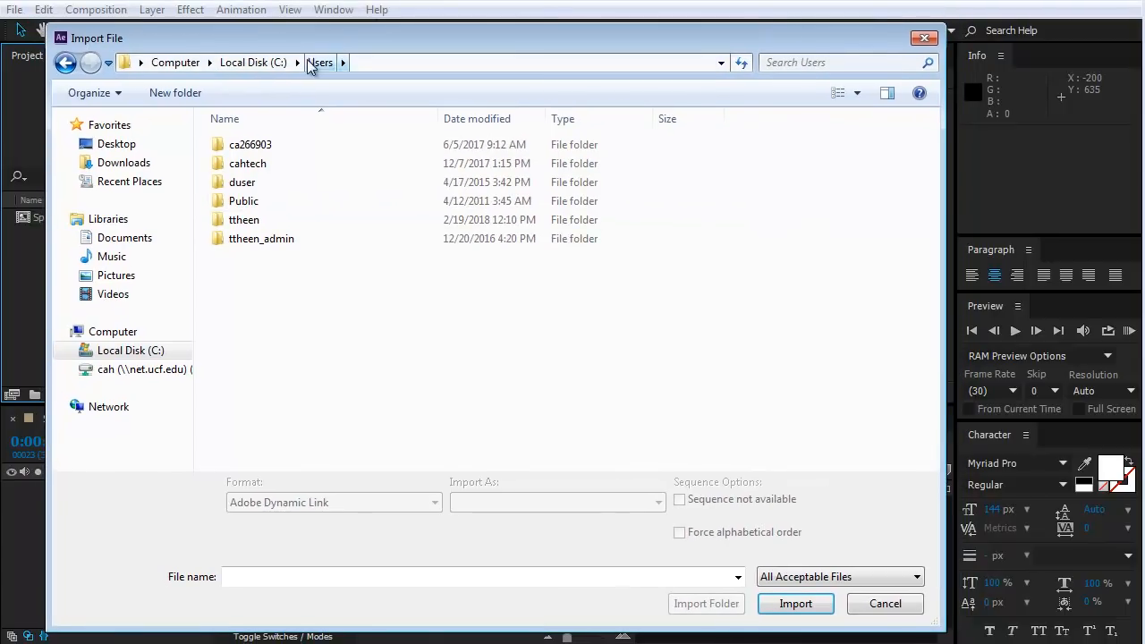
Browse through the user's My Documents folder to maya/projects/default/images/Arnold_Render.
double_click(248, 222)
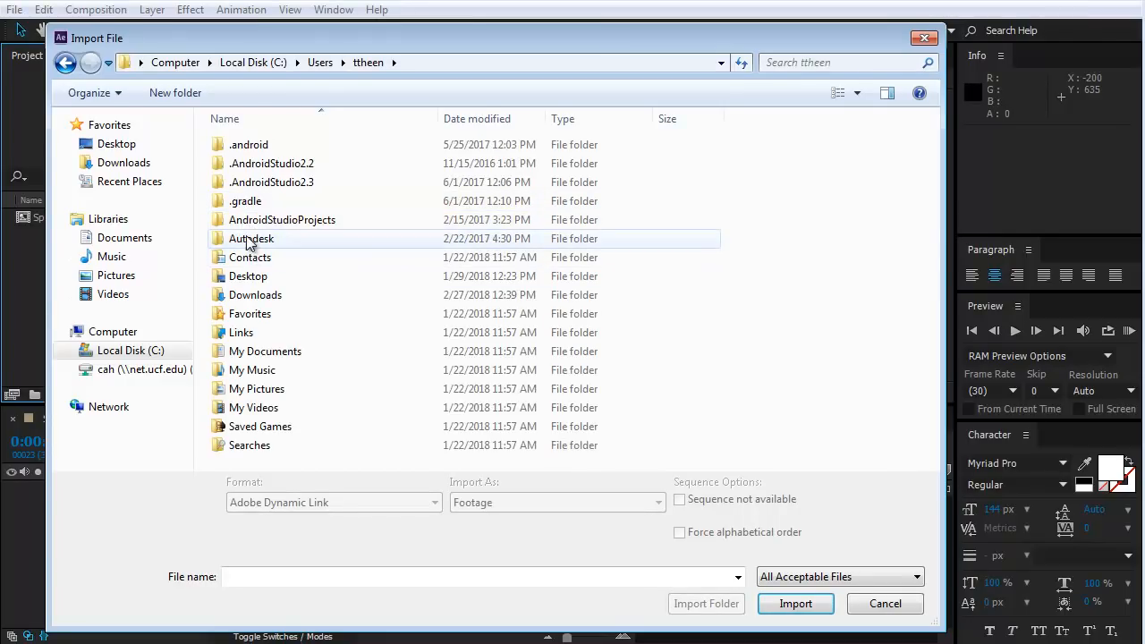
double_click(260, 351)
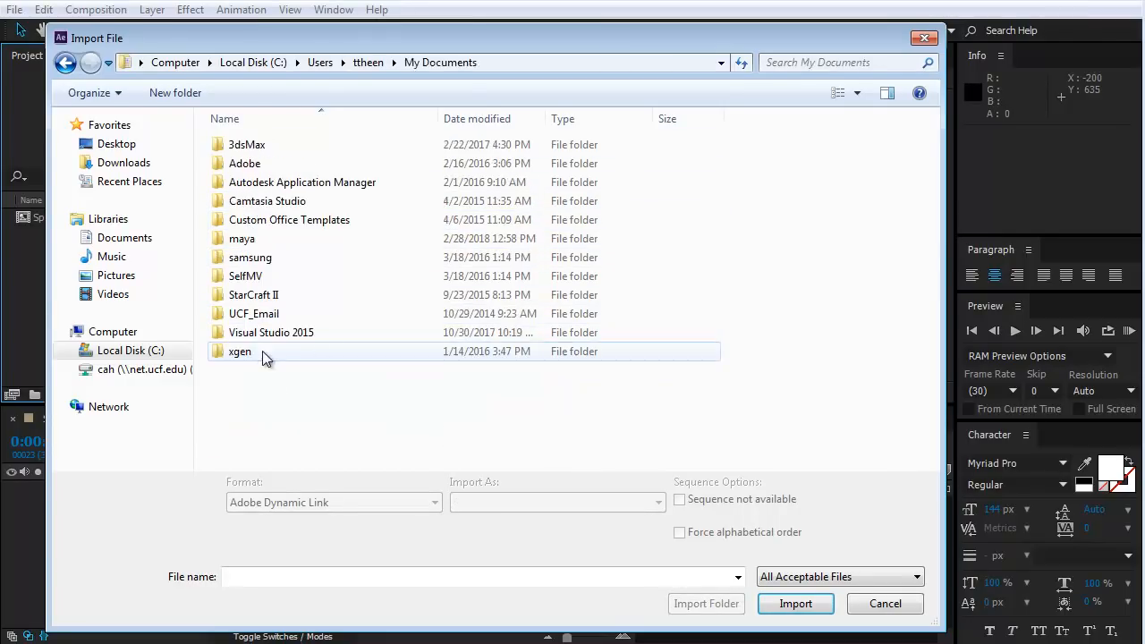
double_click(242, 241)
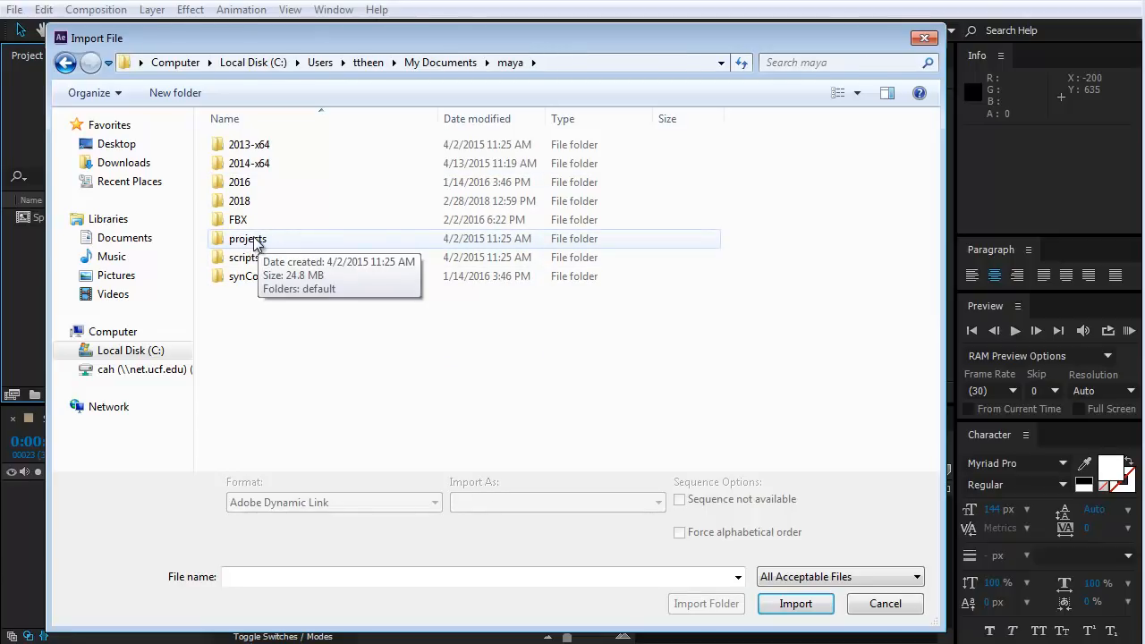
double_click(242, 200)
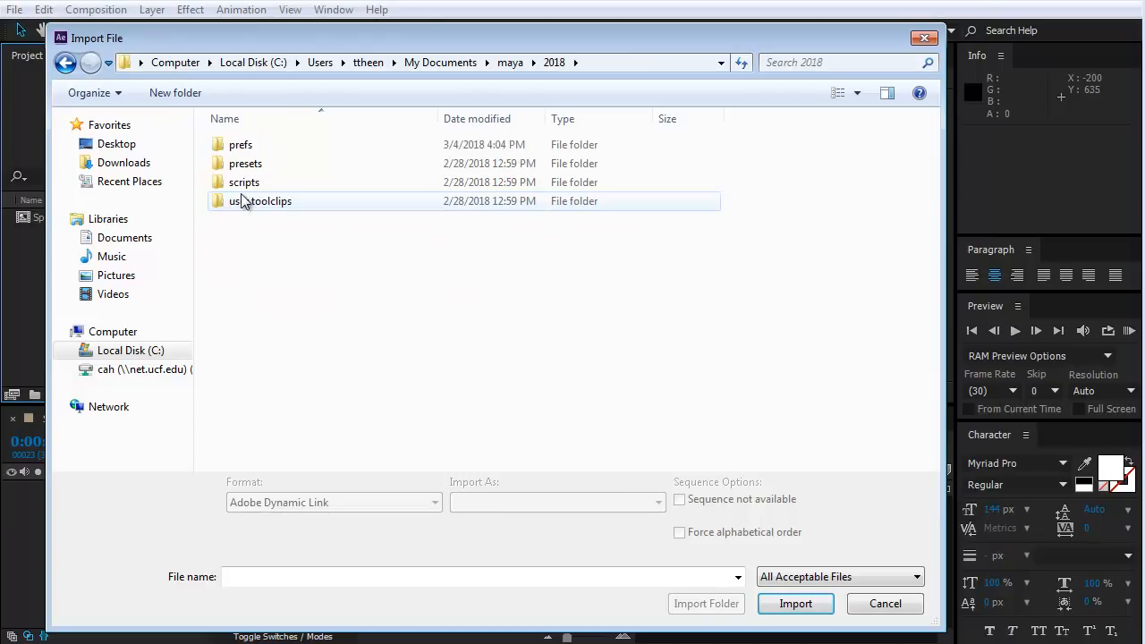
left_click(61, 63)
double_click(244, 240)
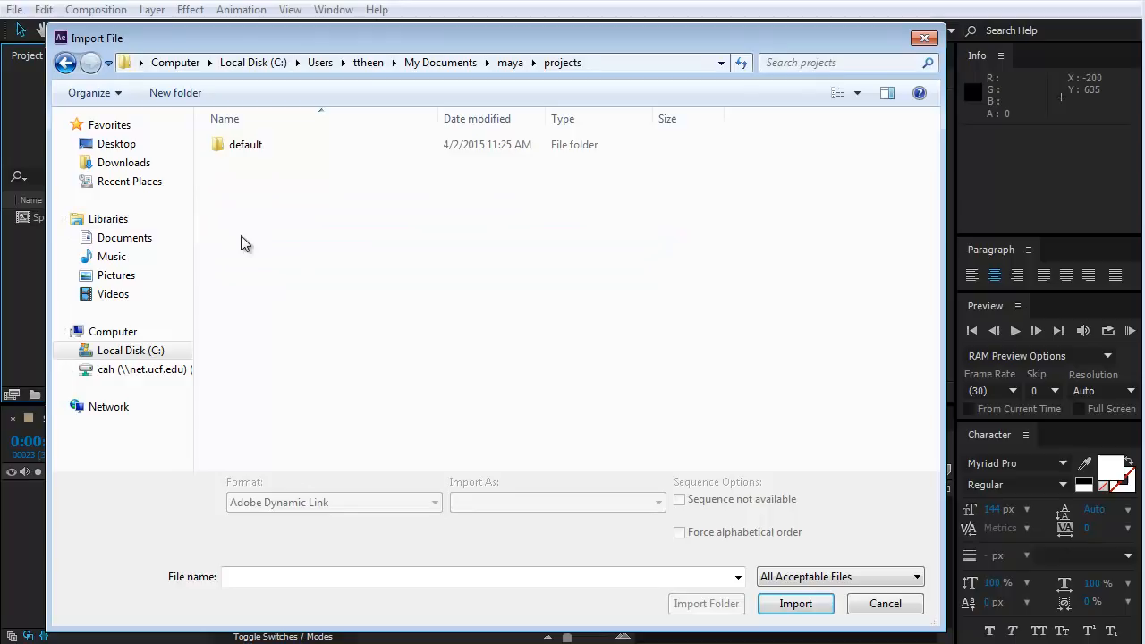
double_click(241, 146)
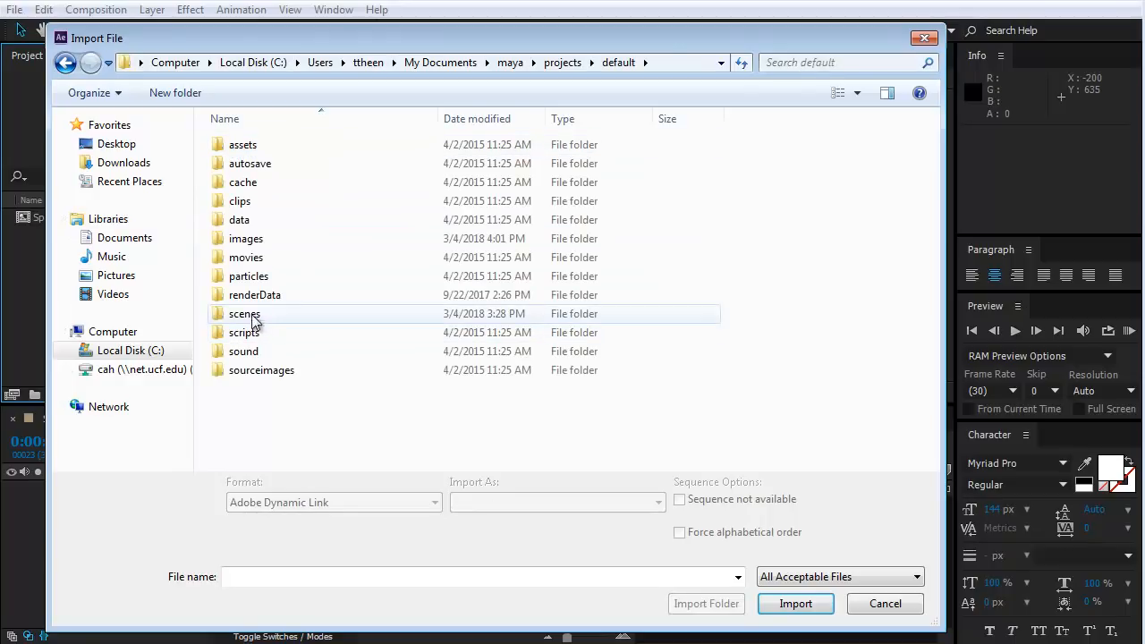
double_click(300, 239)
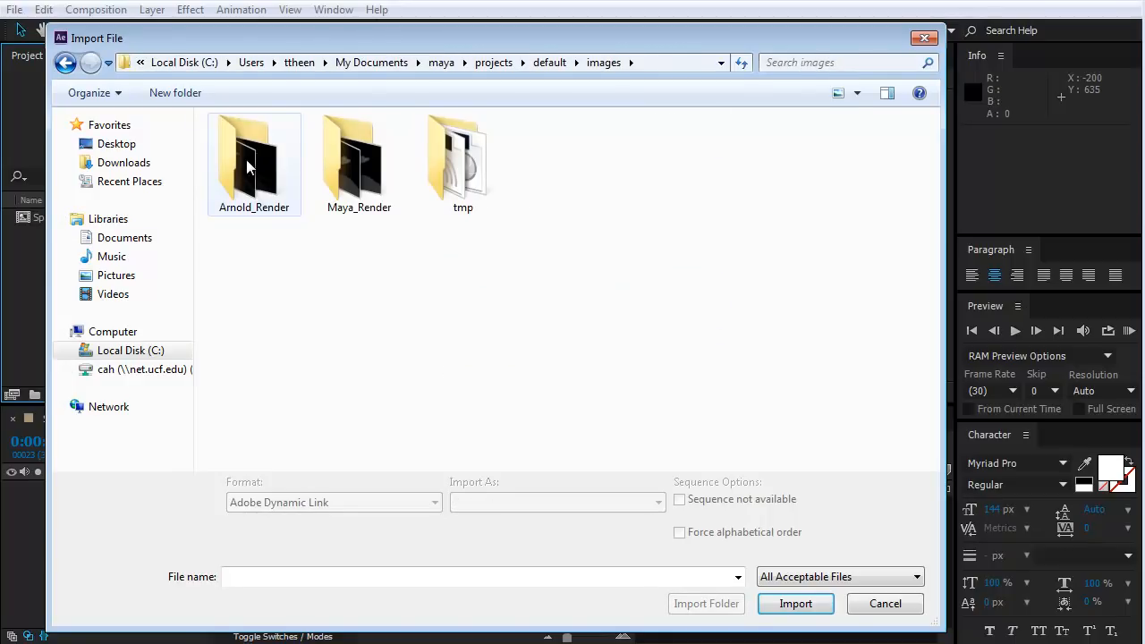
double_click(247, 161)
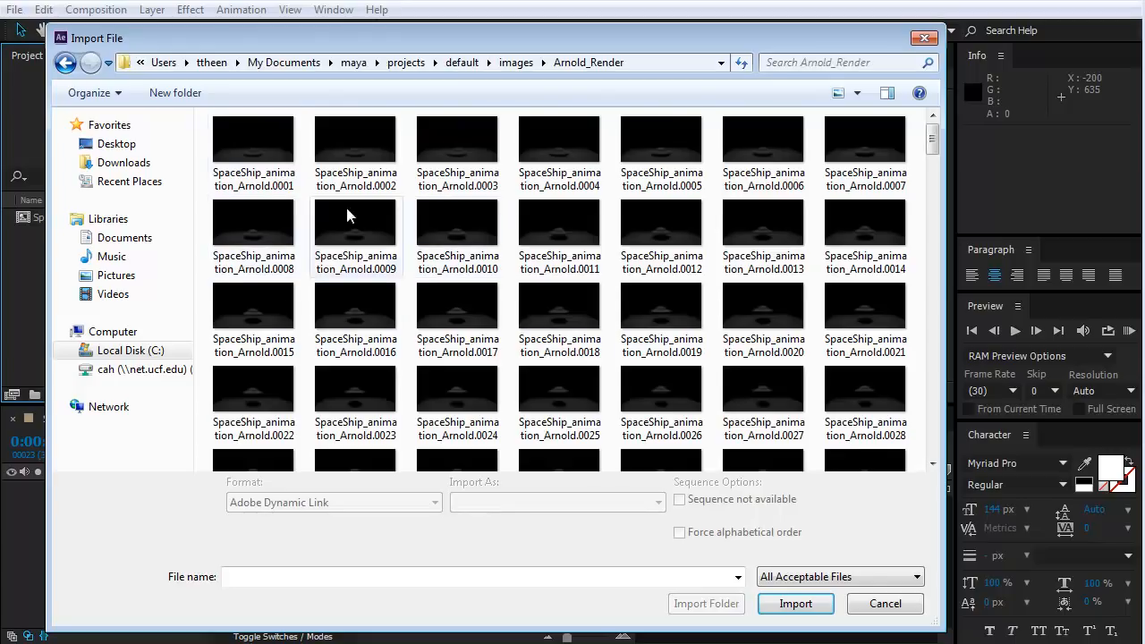
Import SpaceShip_animation_Arnold.0001 as footage, using the JPEG Sequence and Force alphabetical order options.
mouse_move(932, 145)
left_mouse_down()
mouse_move(935, 438)
mouse_move(934, 133)
left_mouse_up()
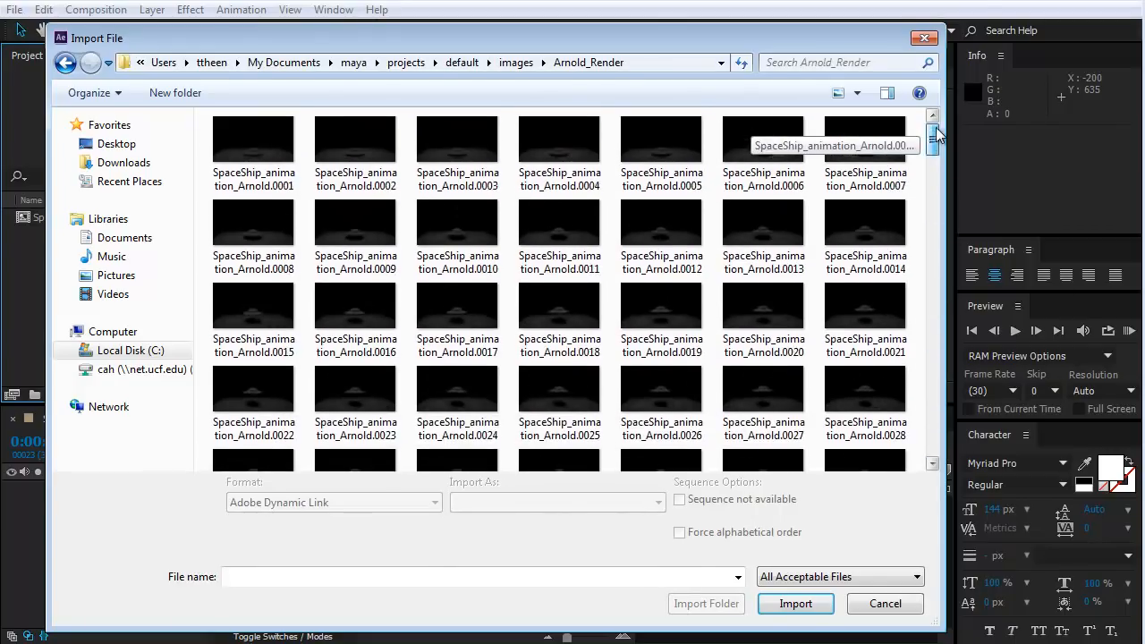
left_click(254, 145)
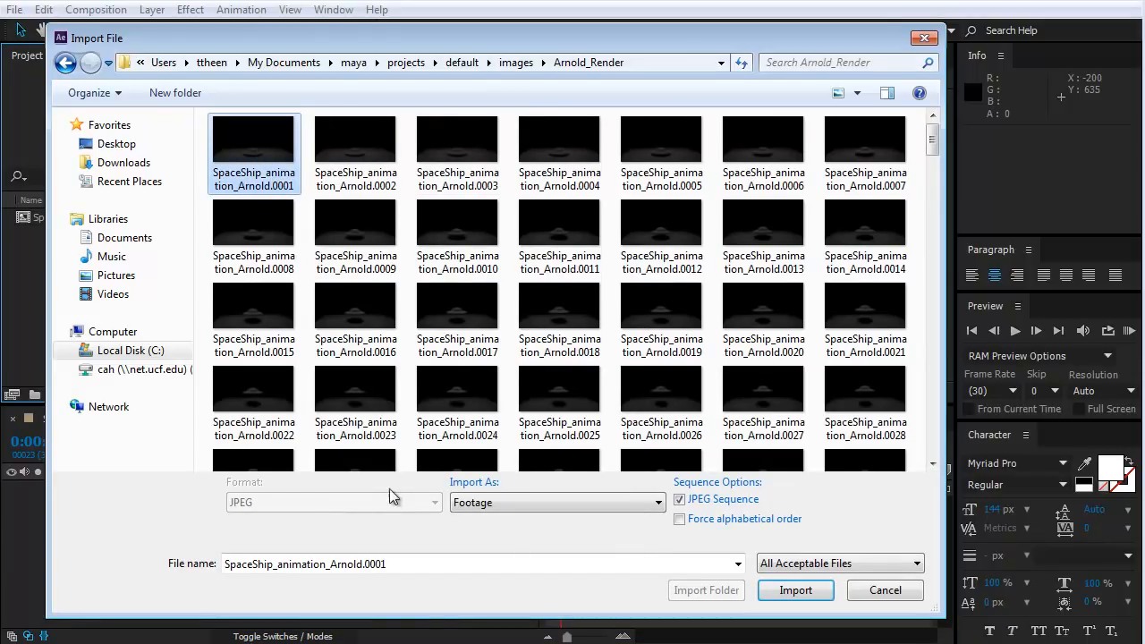
left_click(542, 501)
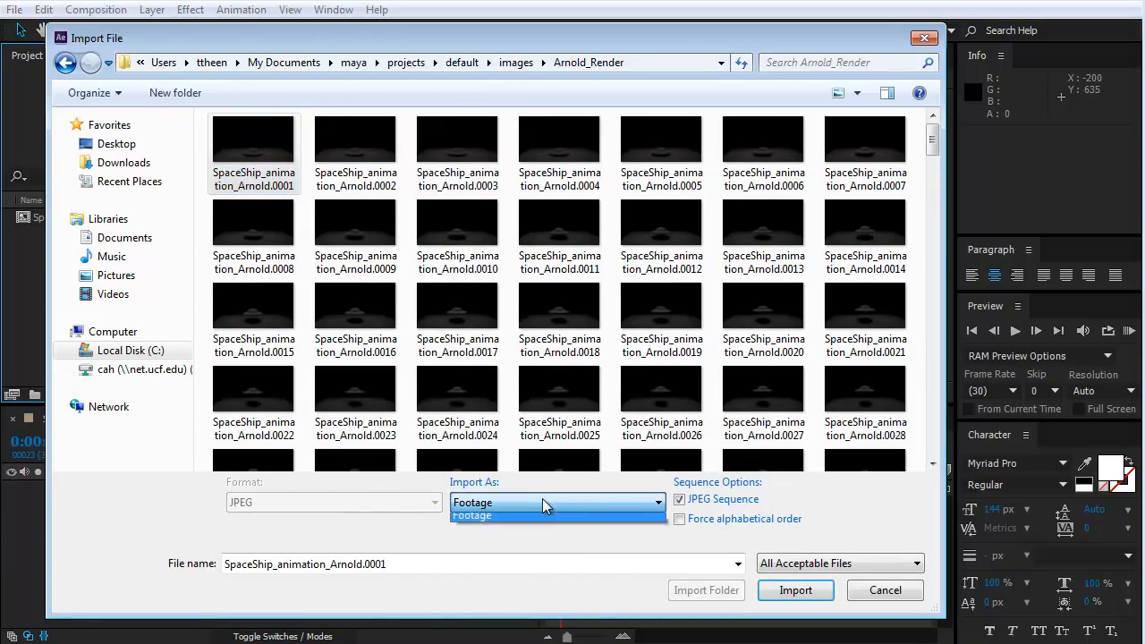
left_click(487, 518)
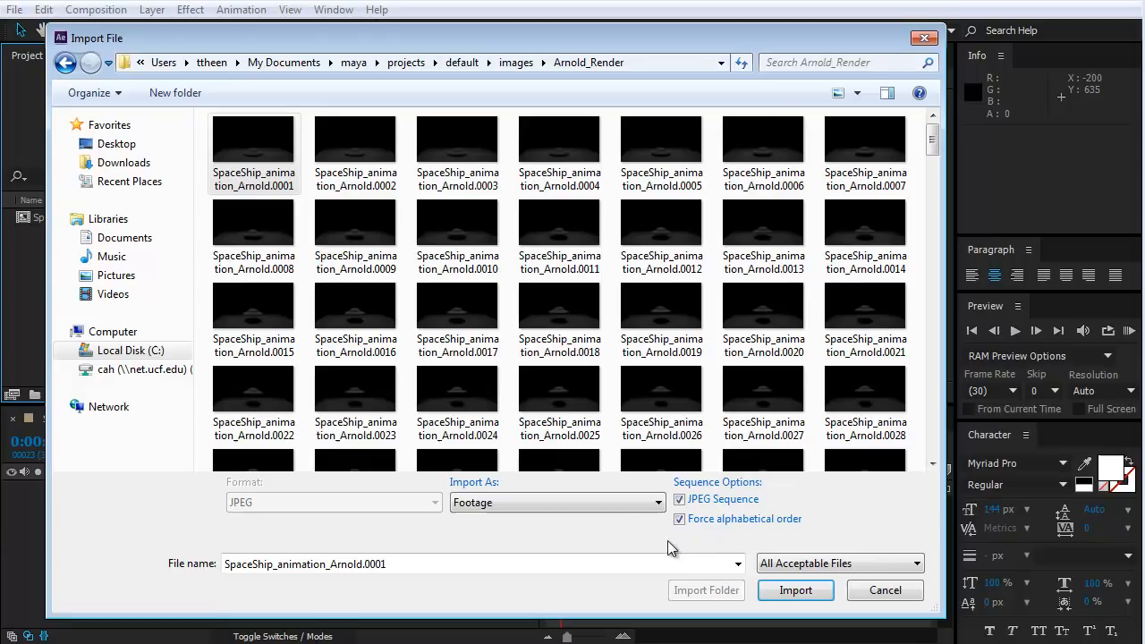
left_click(795, 590)
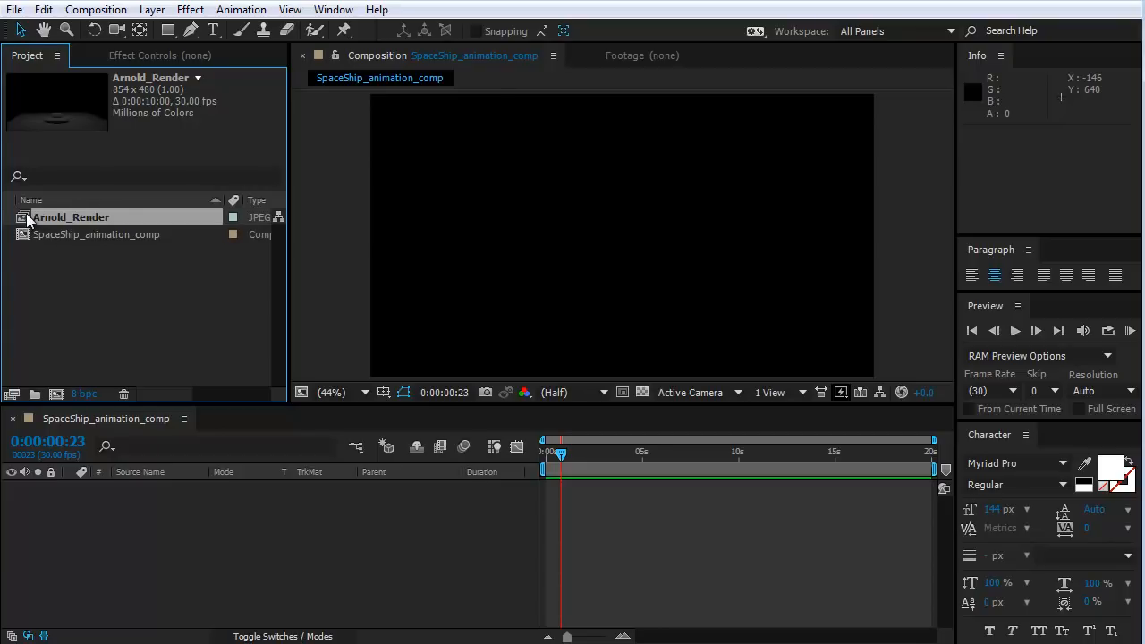
Add the Arnold_Render sequence to the composition as a layer and move the current time to 0:00:00:00.
left_click_drag(28, 219, 137, 482)
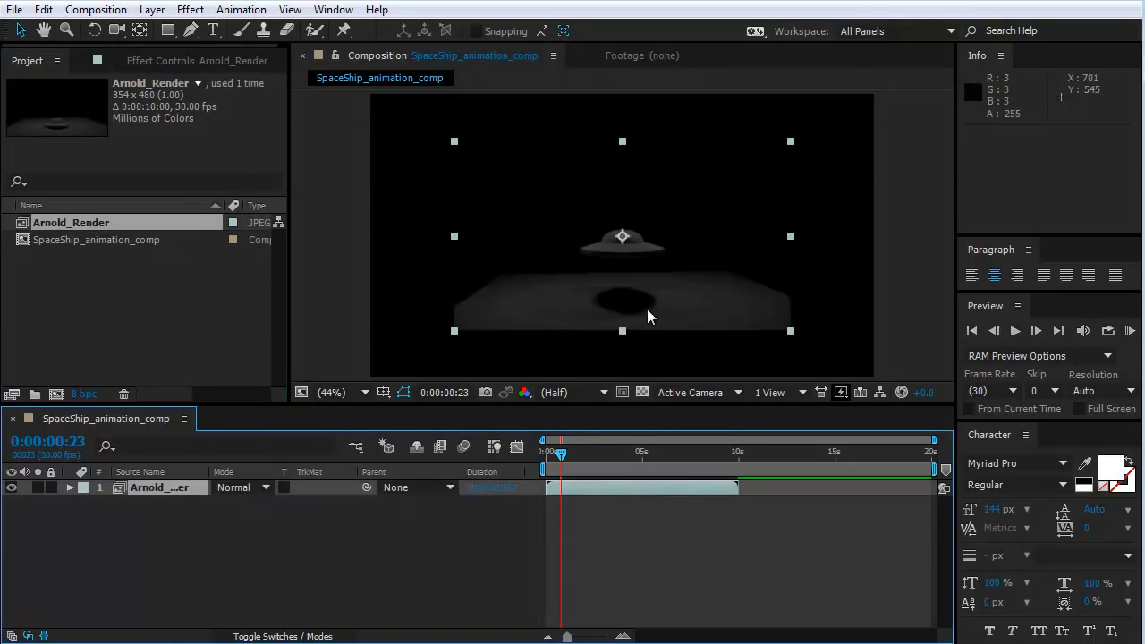
left_click_drag(560, 453, 390, 514)
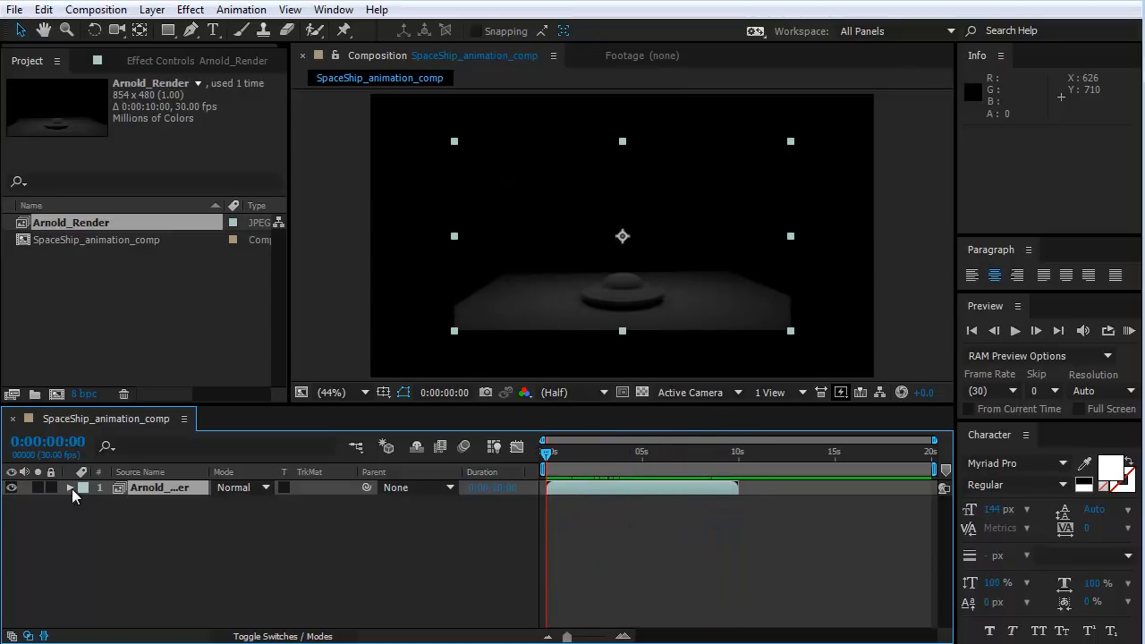
Scale the Arnold_Render layer uniformly to 151% so it fills the composition frame.
left_click(96, 537)
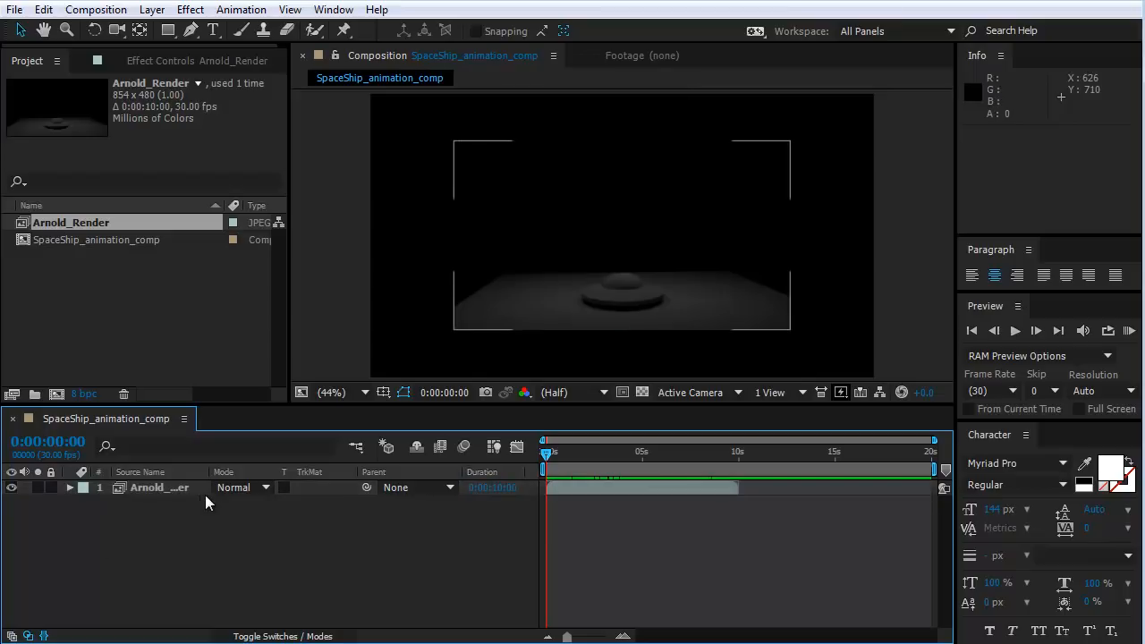
left_click(70, 486)
left_click(85, 503)
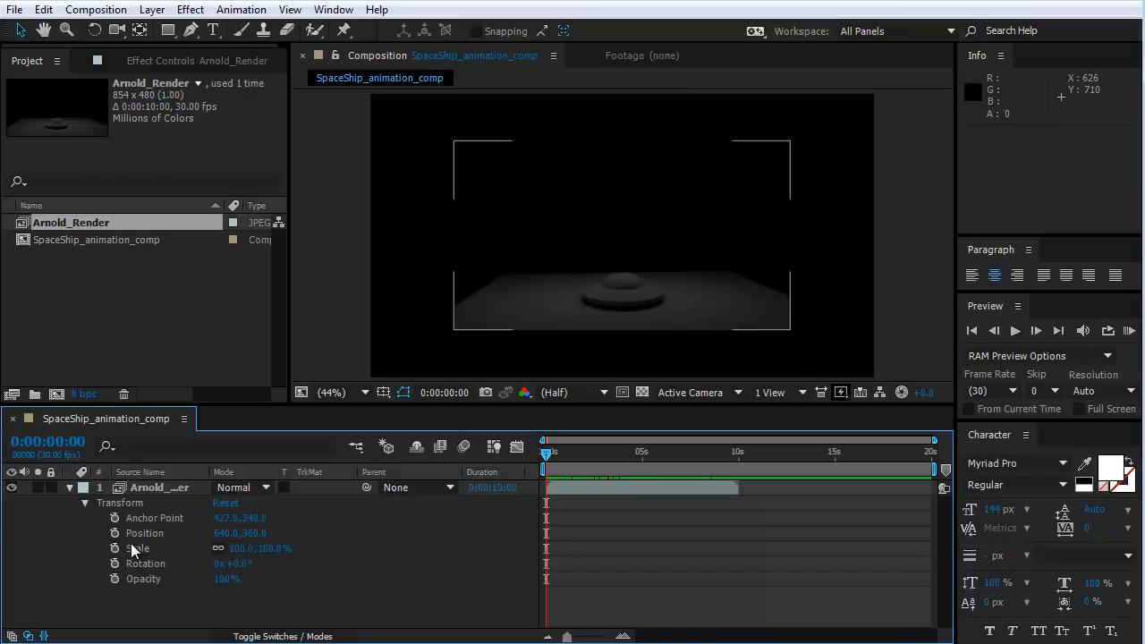
left_click(216, 550)
left_click_drag(242, 550, 294, 551)
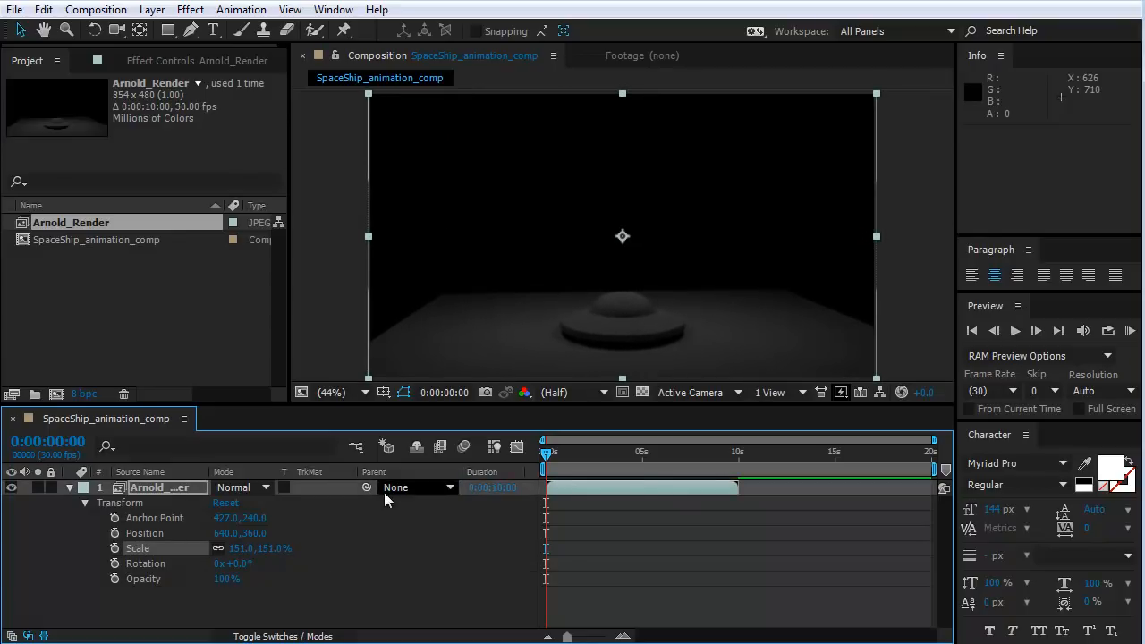
left_click(85, 503)
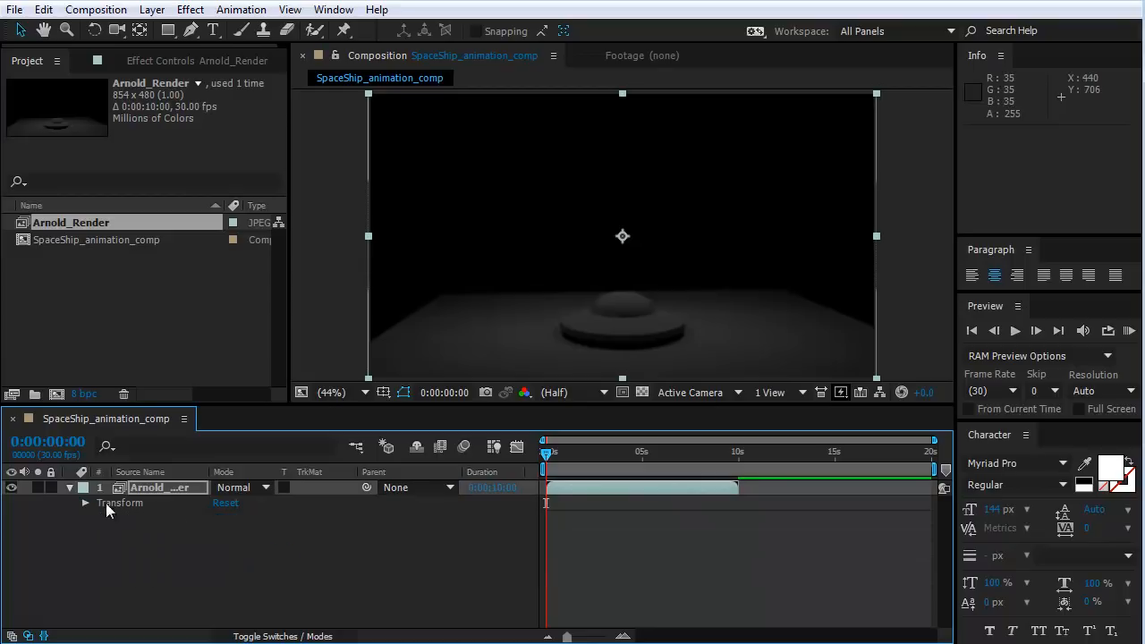
Apply the Brightness & Contrast color correction effect to the Arnold_Render layer and set its Brightness to 121.
left_click(148, 487)
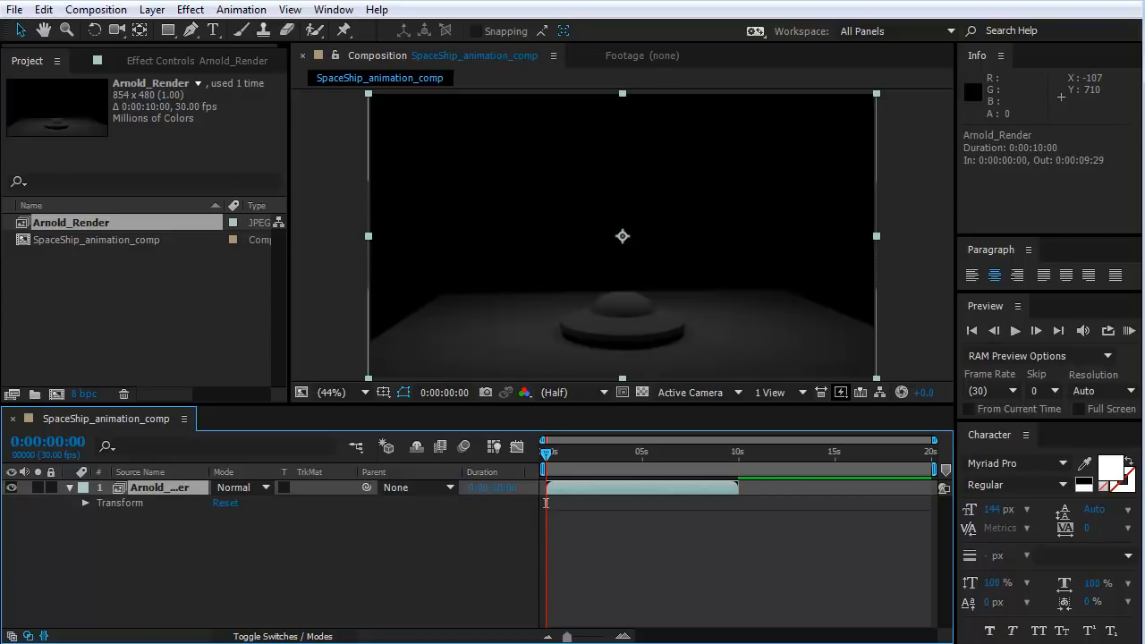
left_click(144, 487)
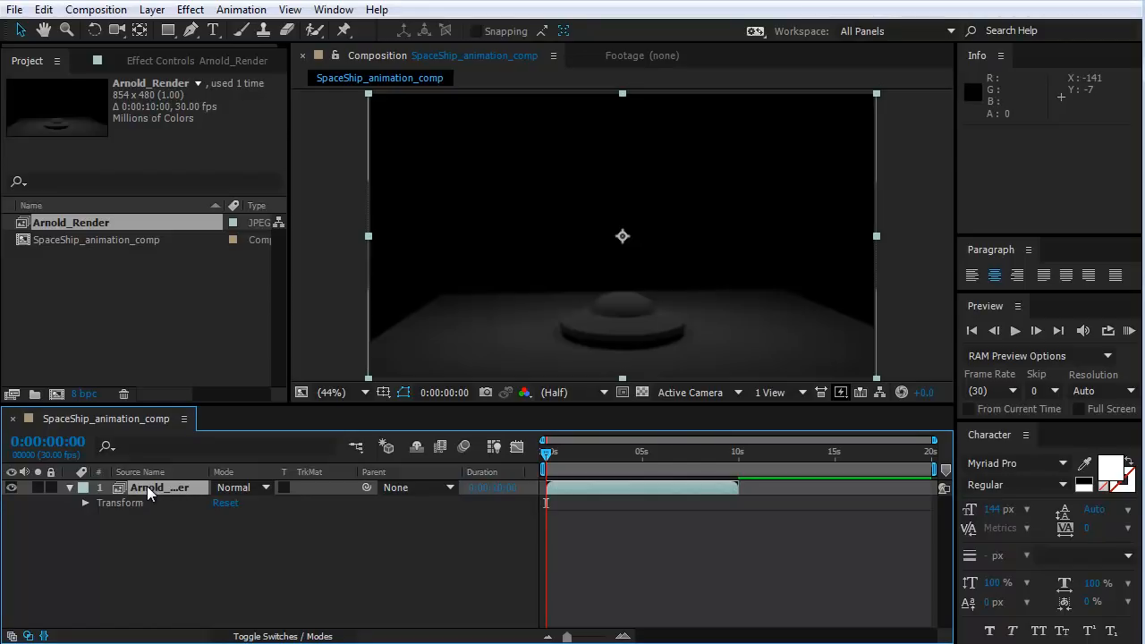
left_click(191, 10)
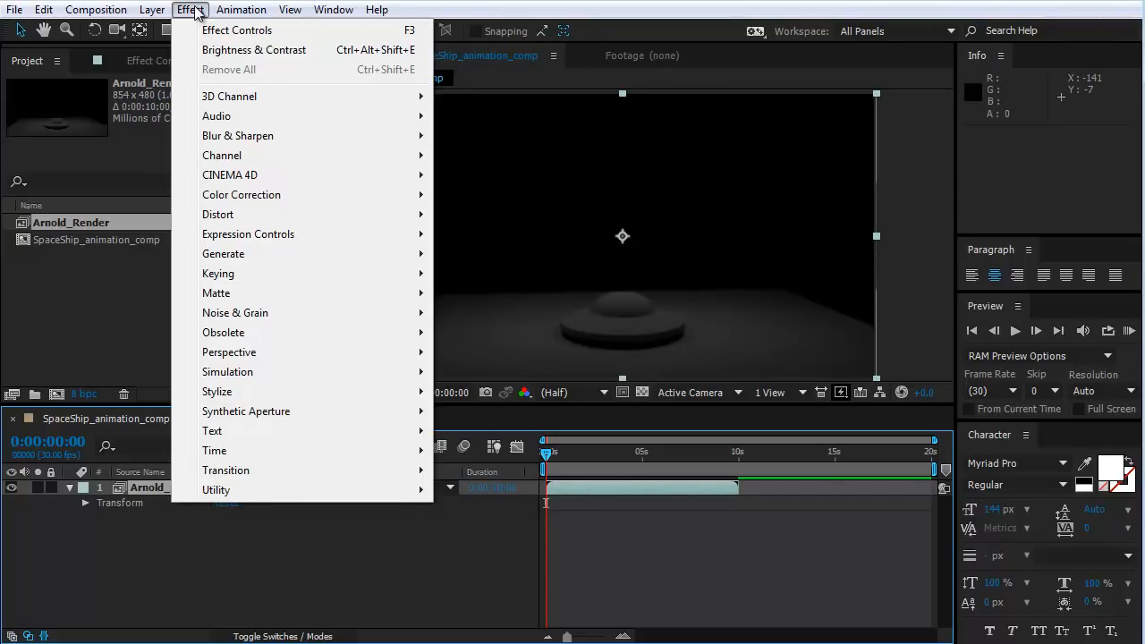
mouse_move(257, 196)
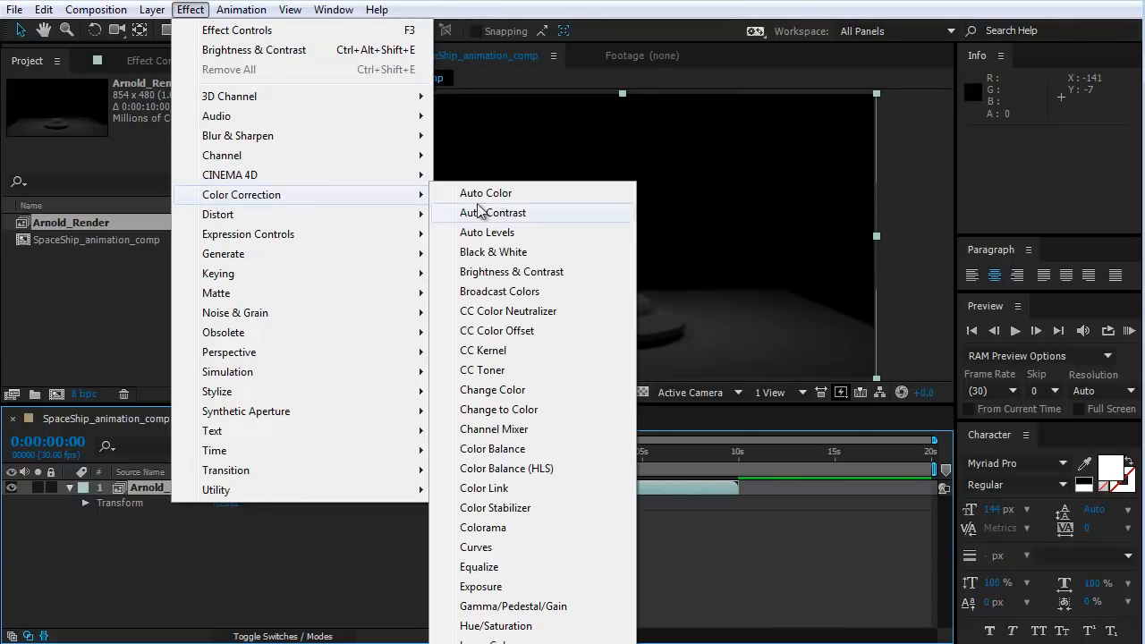
left_click(480, 273)
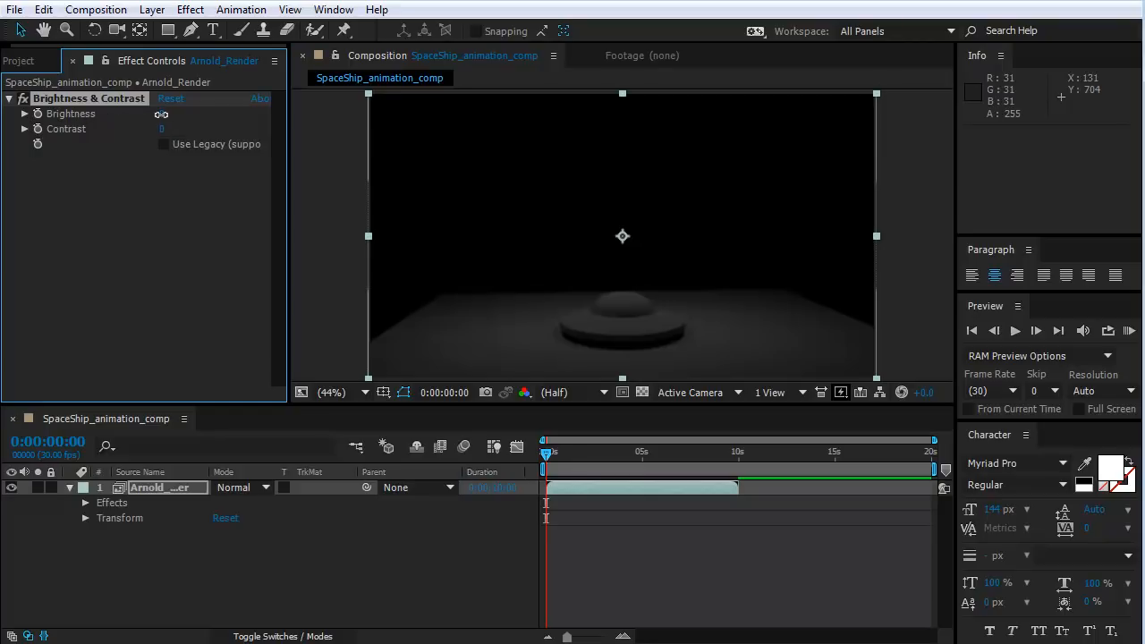
left_click_drag(164, 113, 274, 115)
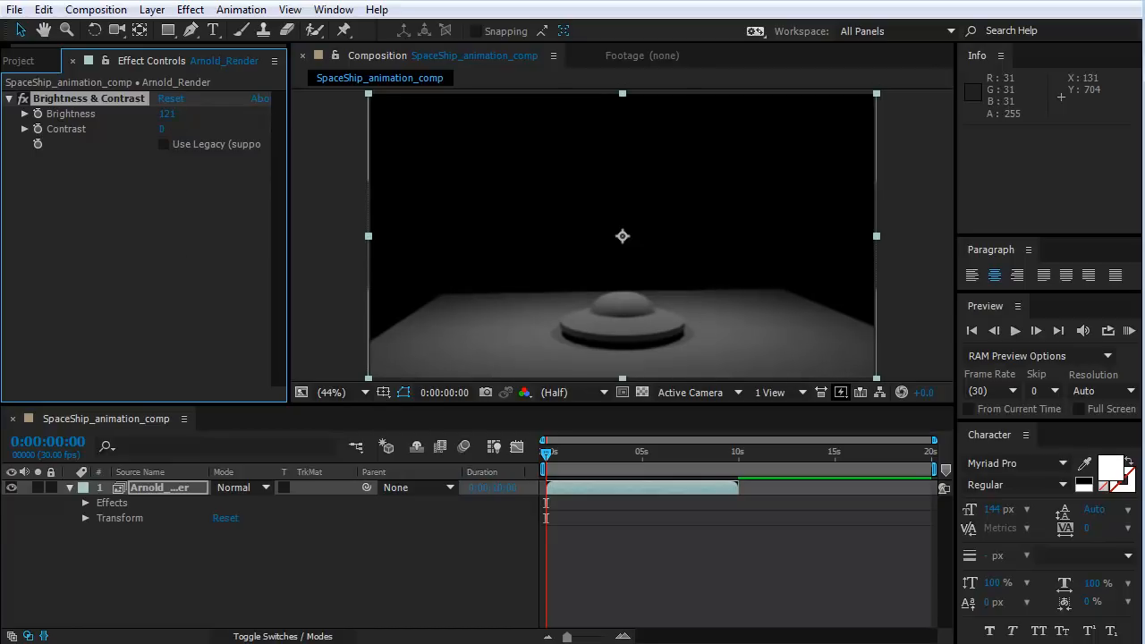
Scrub through the timeline to review the brightened spaceship animation, returning to 0:00:00:00 with the Arnold_Render layer selected.
mouse_move(547, 454)
left_mouse_down()
mouse_move(641, 461)
mouse_move(689, 478)
mouse_move(736, 480)
mouse_move(738, 463)
mouse_move(899, 460)
mouse_move(947, 472)
mouse_move(930, 460)
mouse_move(536, 467)
left_mouse_up()
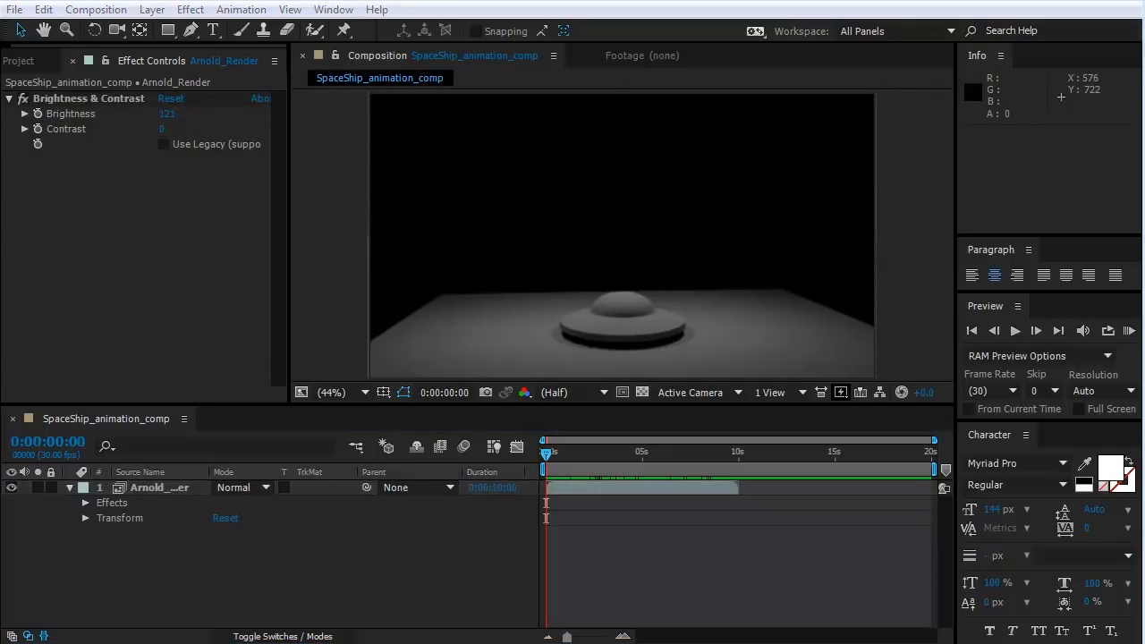
left_click(605, 494)
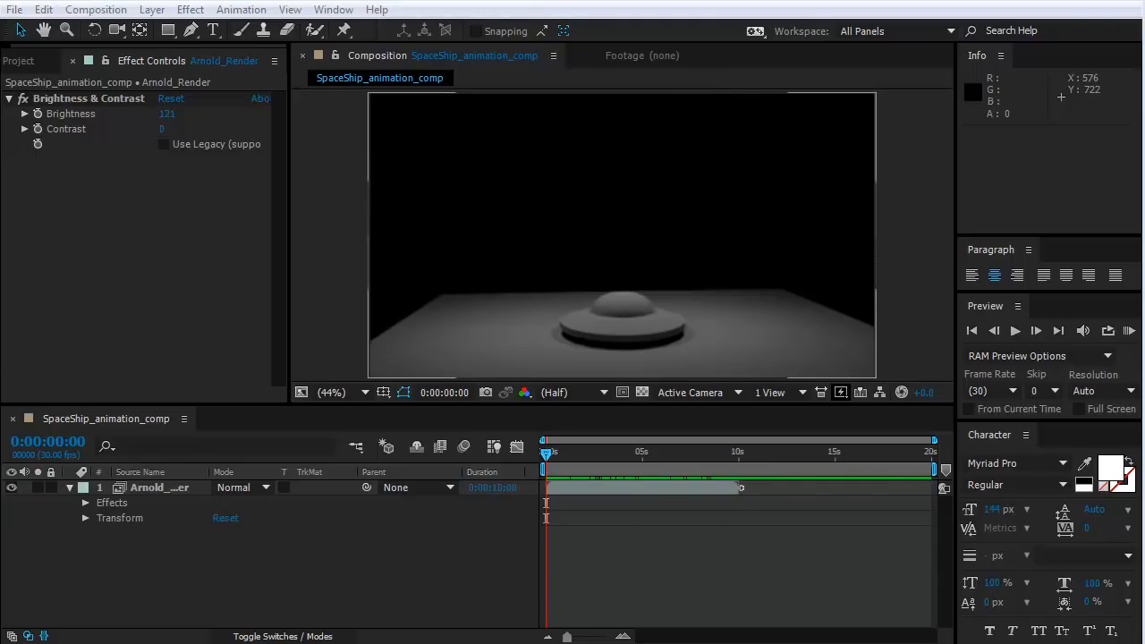
left_click(592, 490)
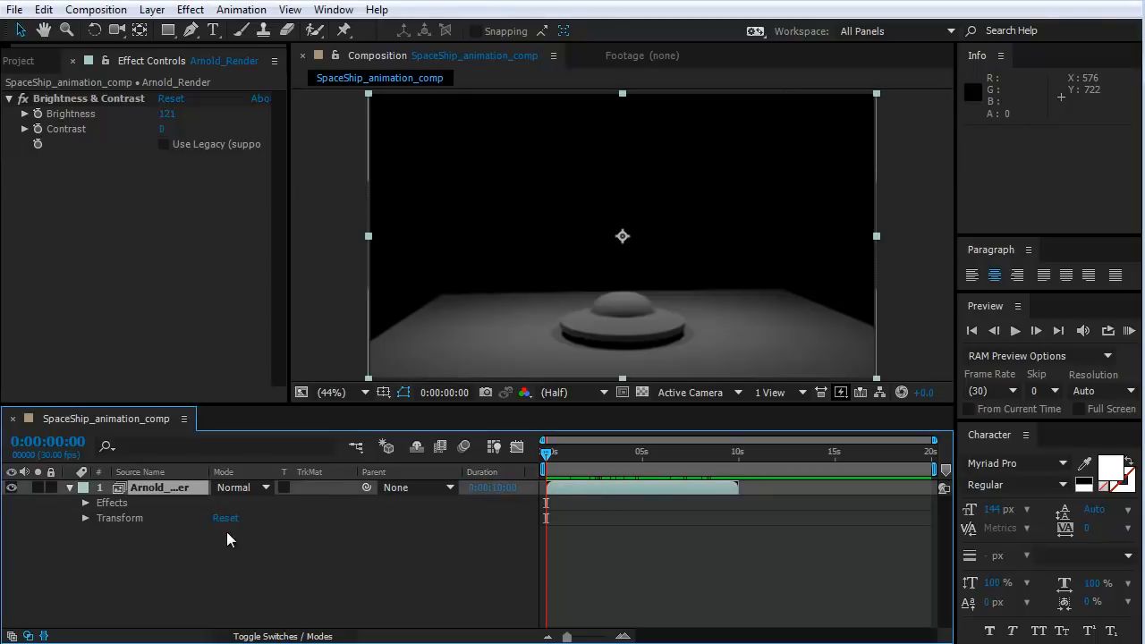
Change the main footage interpretation of Arnold_Render in the project so the sequence loops 2 times.
left_click(76, 202)
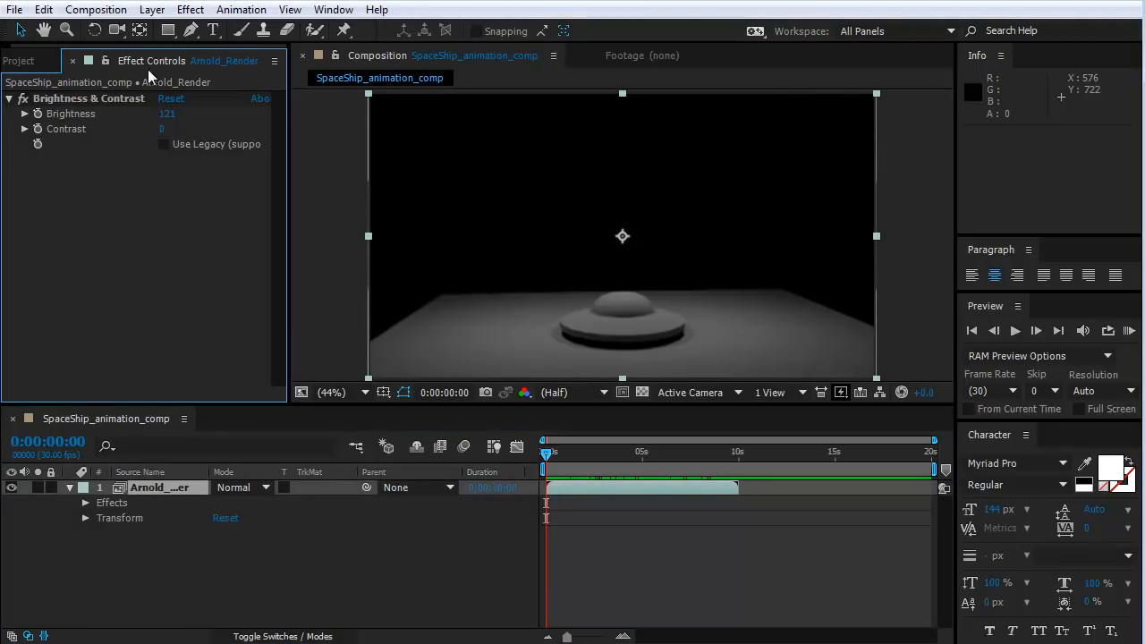
left_click(27, 62)
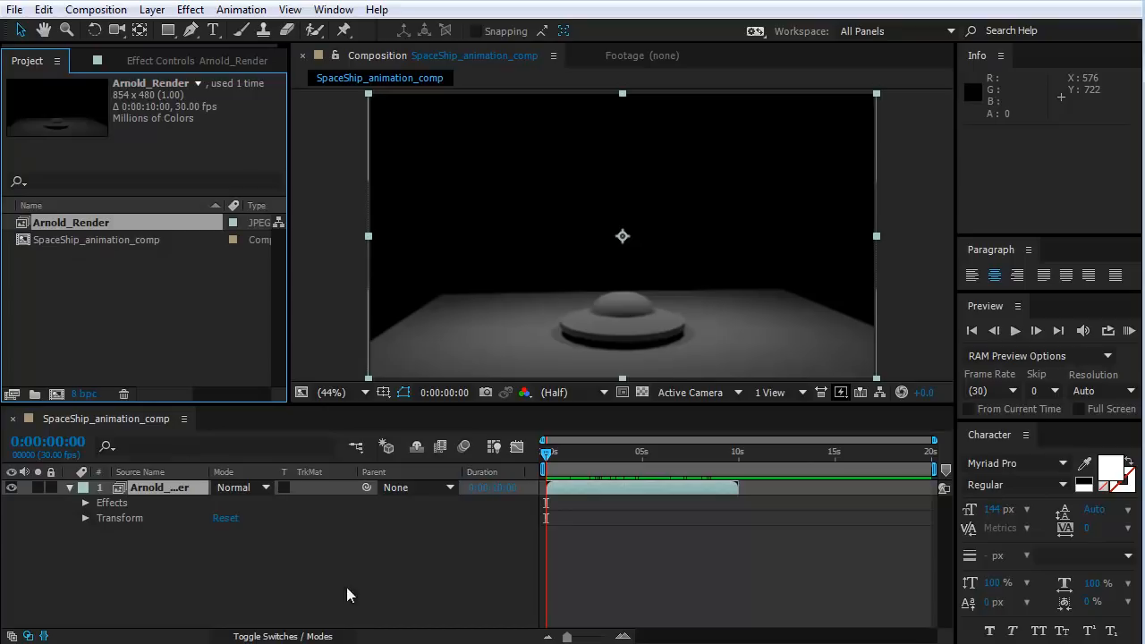
right_click(59, 220)
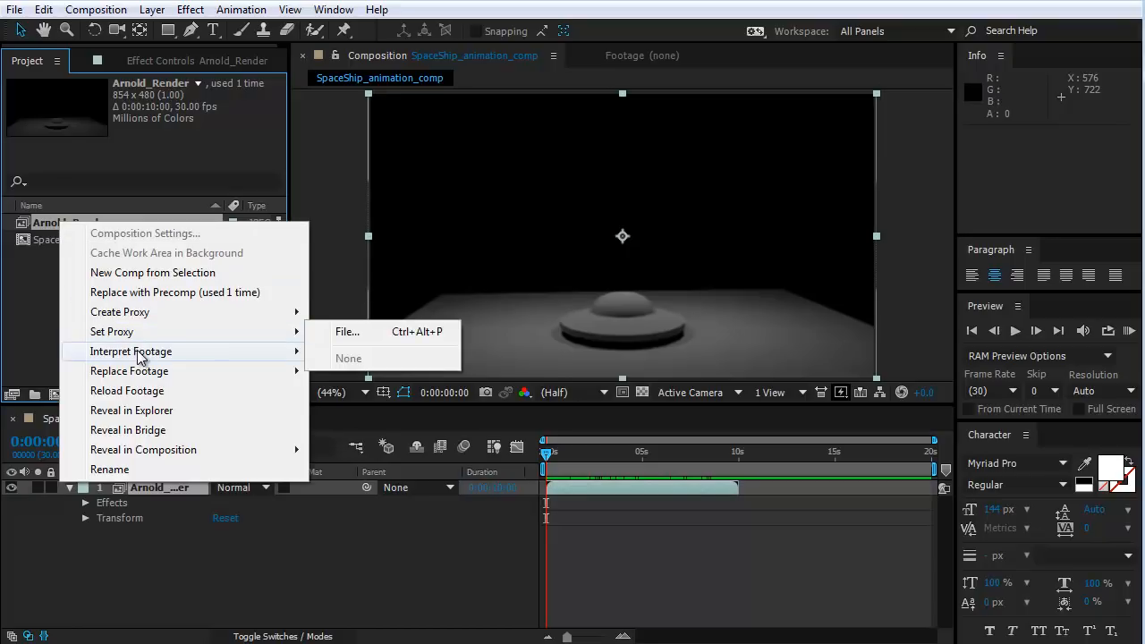
mouse_move(147, 353)
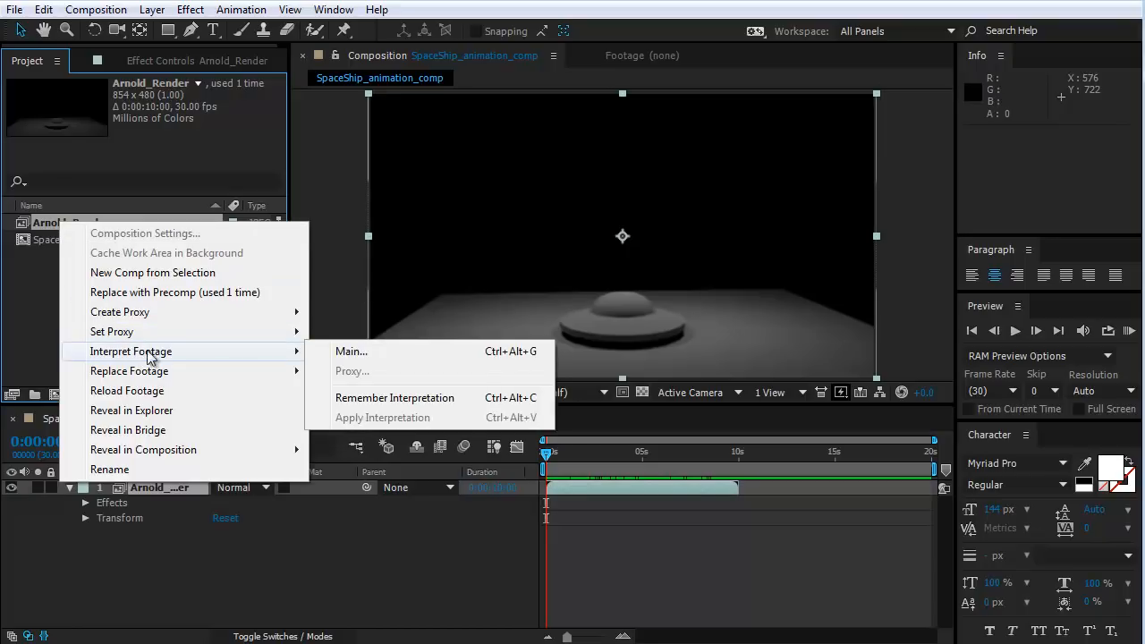
left_click(397, 354)
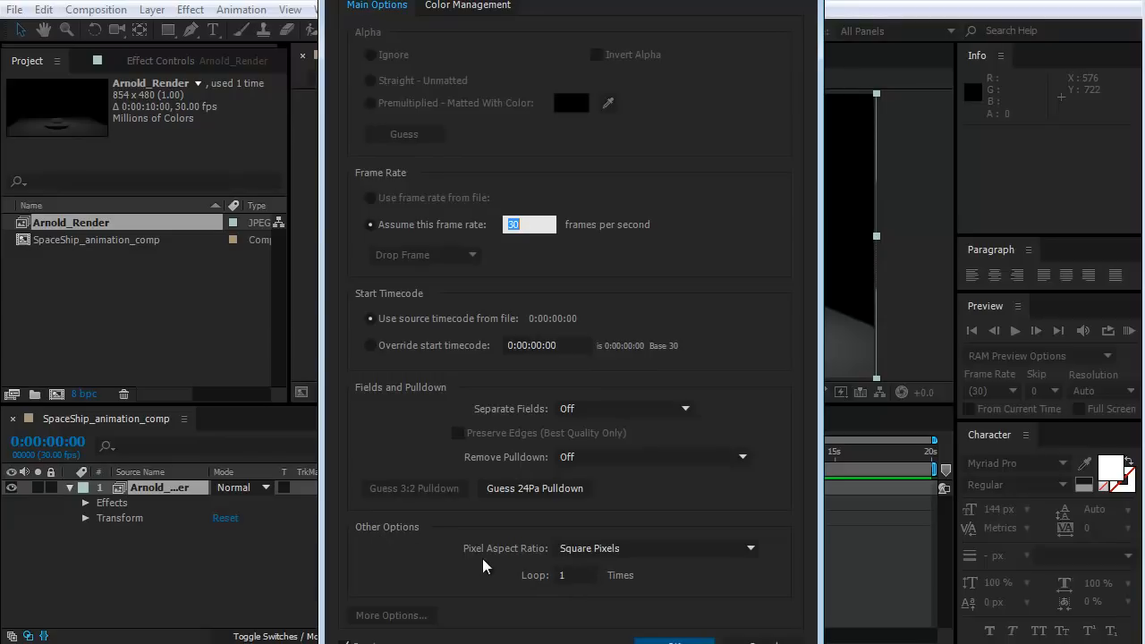
left_click(569, 575)
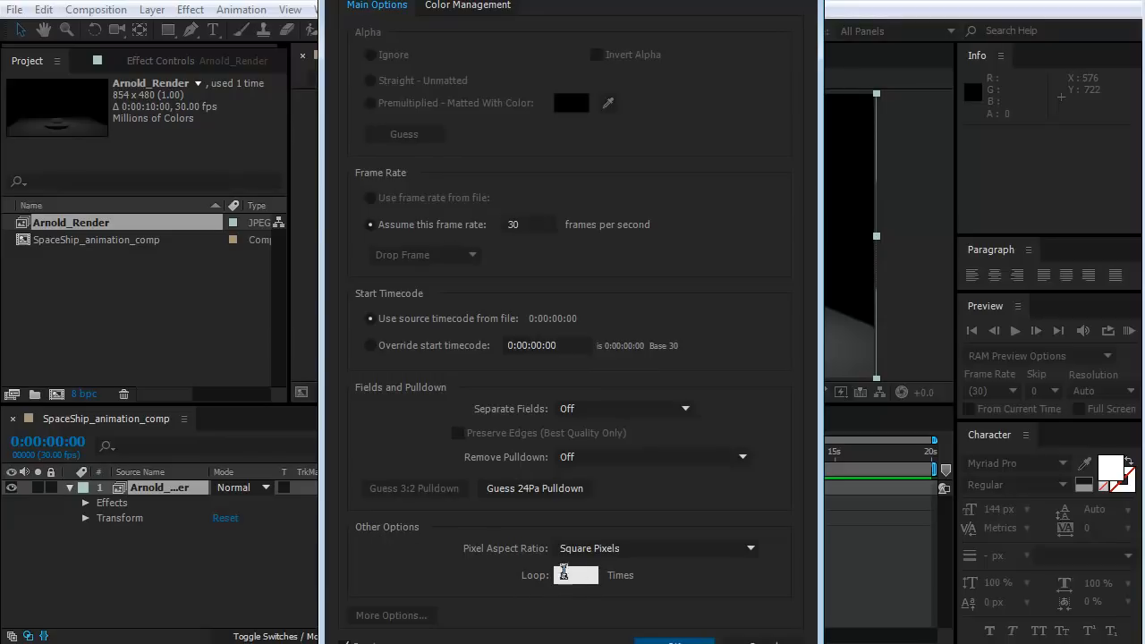
type("2")
left_click(674, 640)
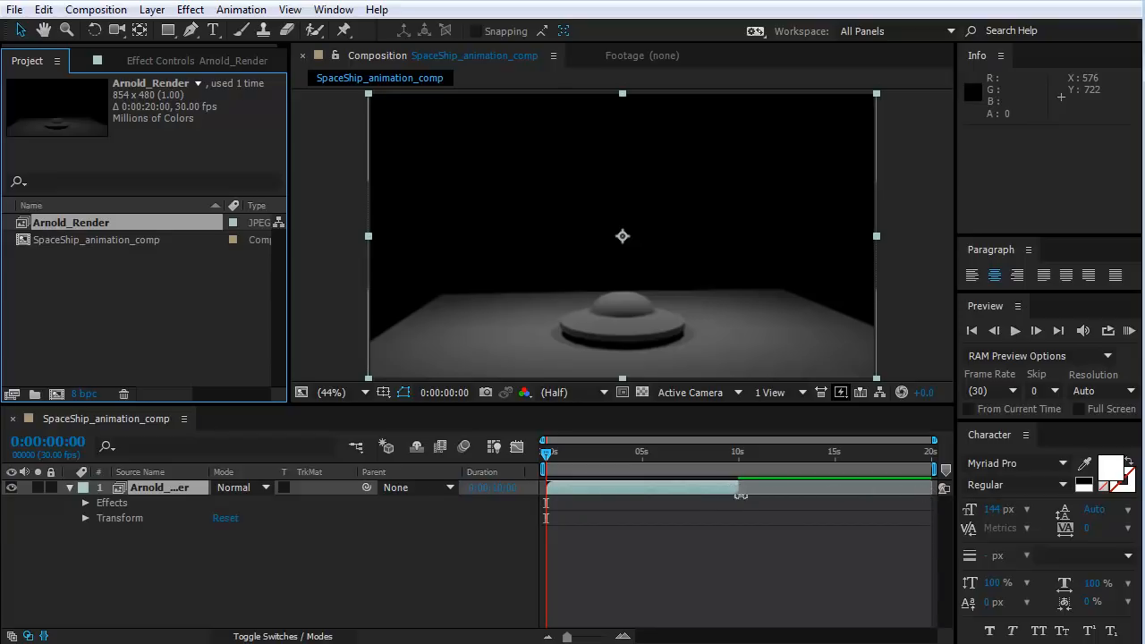
Extend the Arnold_Render layer's out point to the end of the 20-second composition and scrub through the looped animation.
left_click_drag(734, 487, 936, 500)
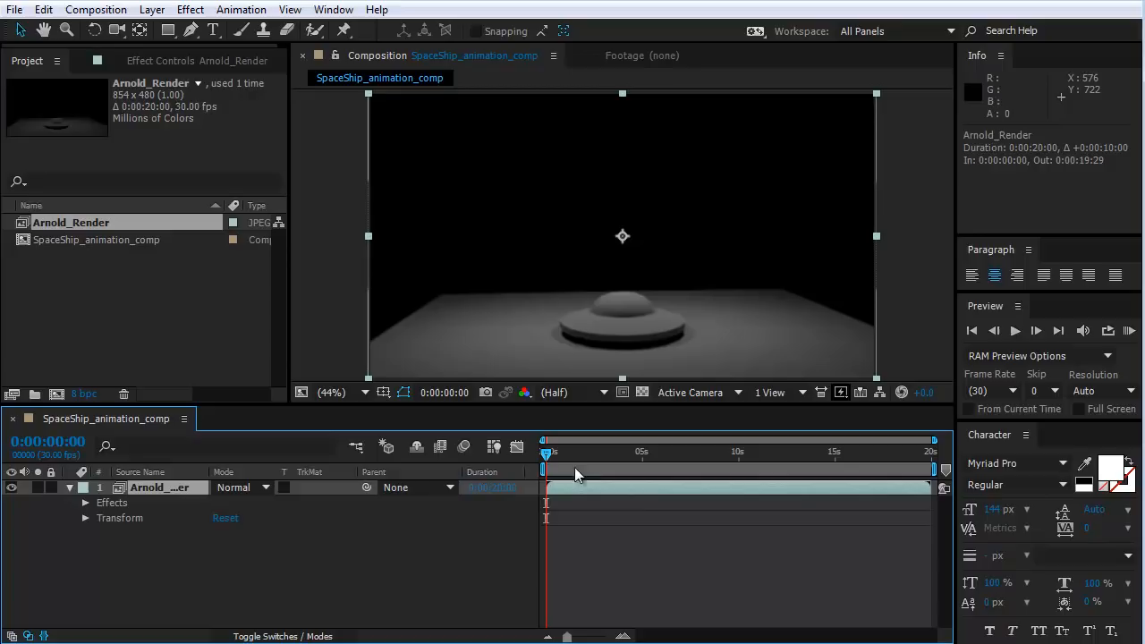
left_click_drag(545, 452, 456, 539)
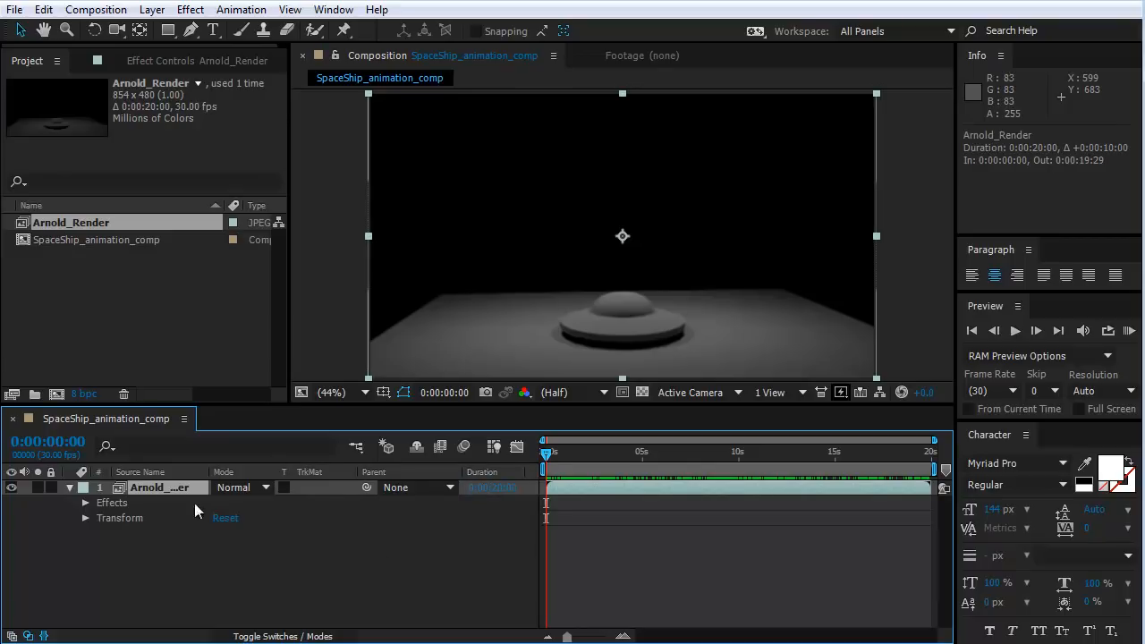
left_click(147, 554)
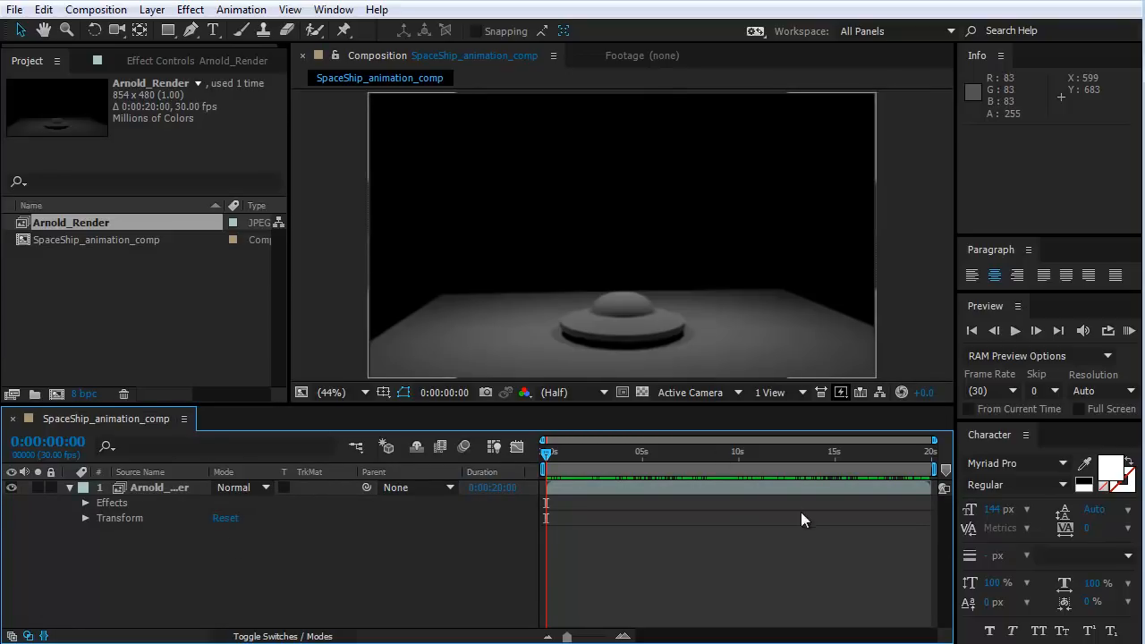
Add SpaceShip_animation_comp to the render queue and accept render settings of Best quality, Full resolution and the comp's frame rate.
left_click(103, 10)
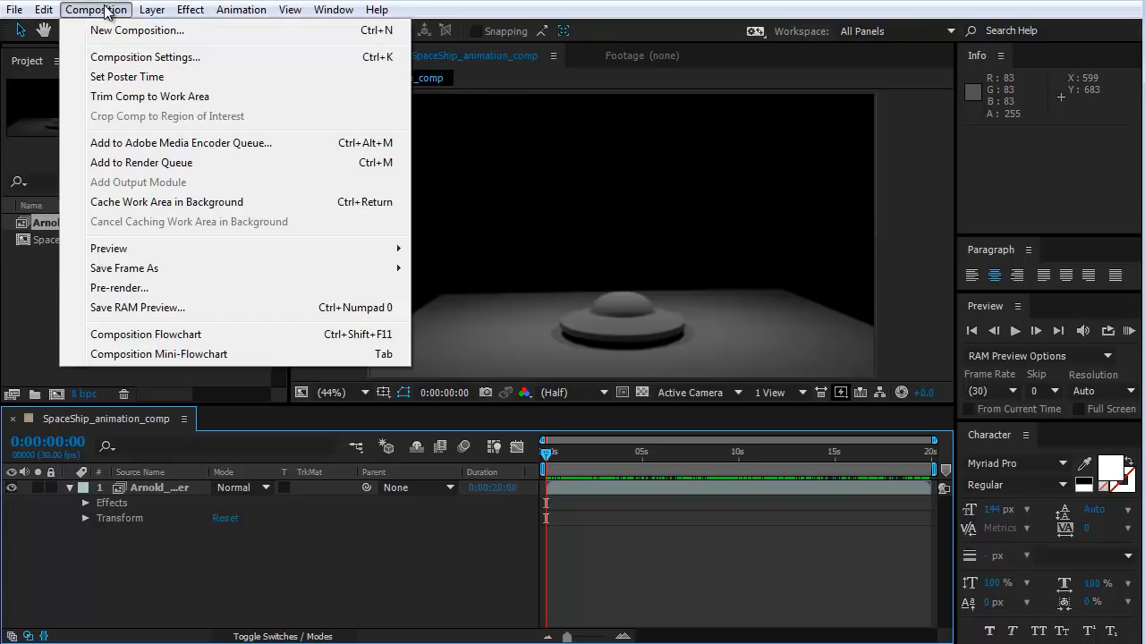
left_click(146, 168)
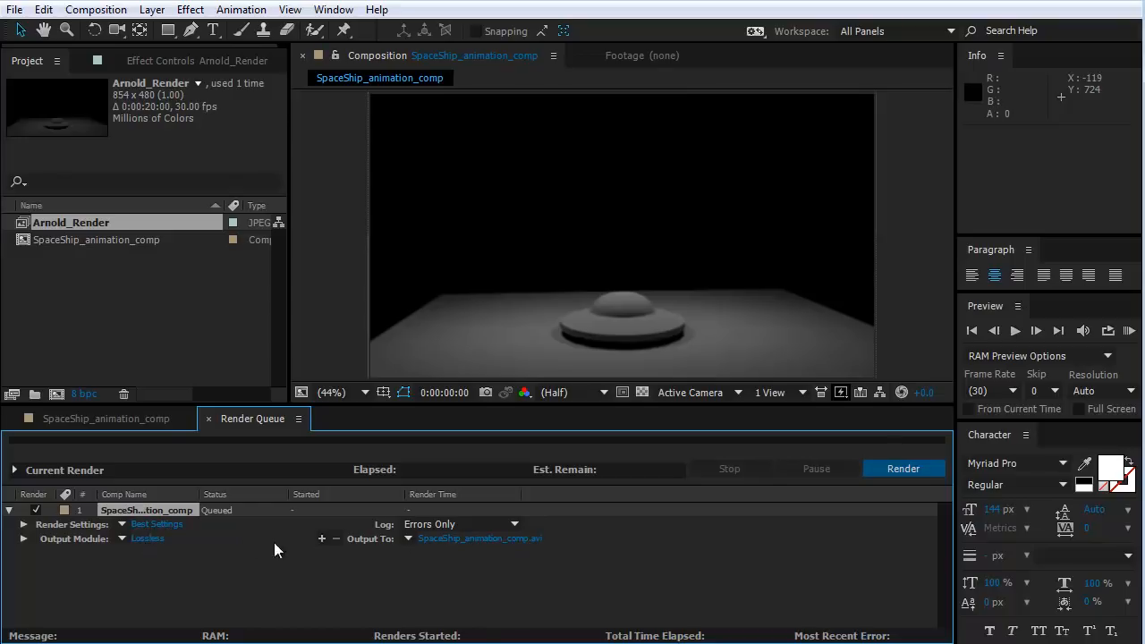
left_click(157, 525)
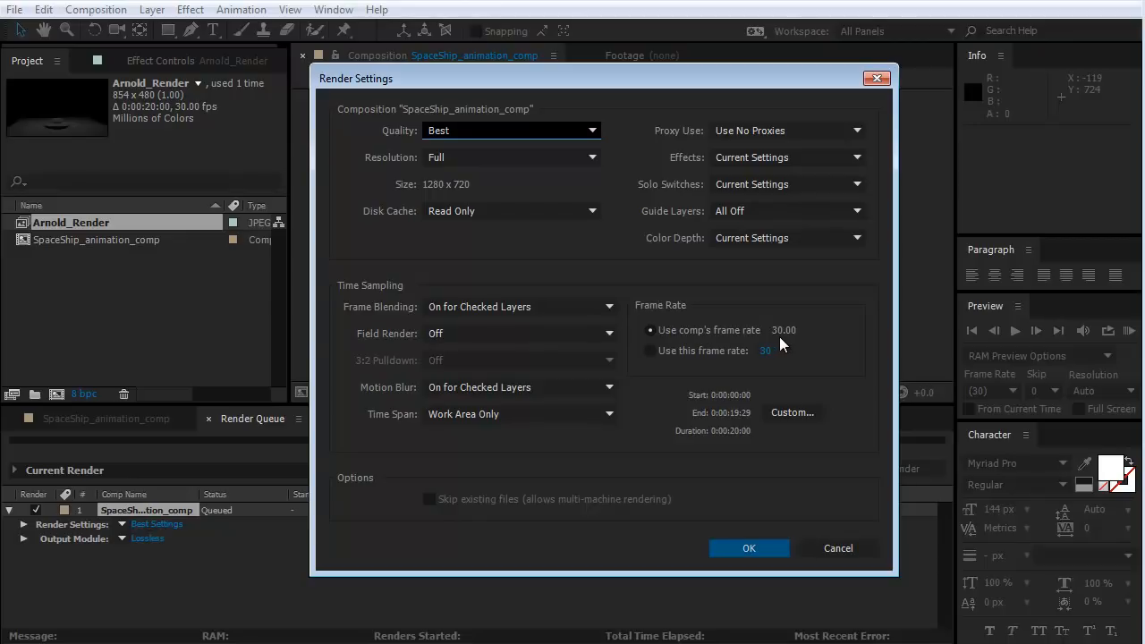
left_click(725, 546)
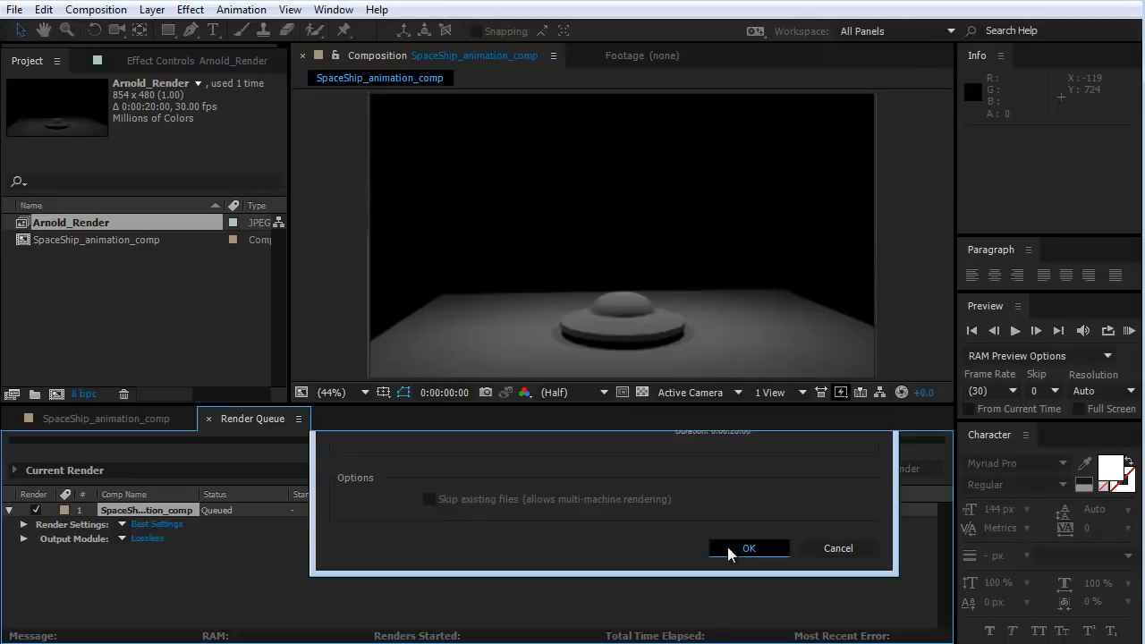
Set the output format to QuickTime in the output module settings of the queued composition.
left_click(148, 536)
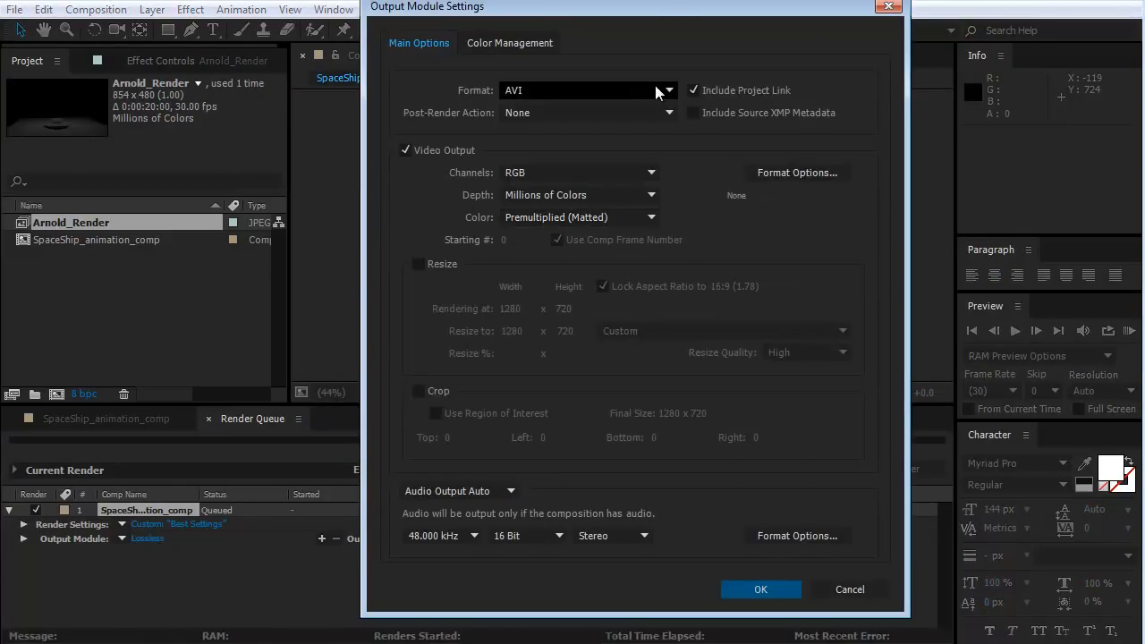
left_click(518, 91)
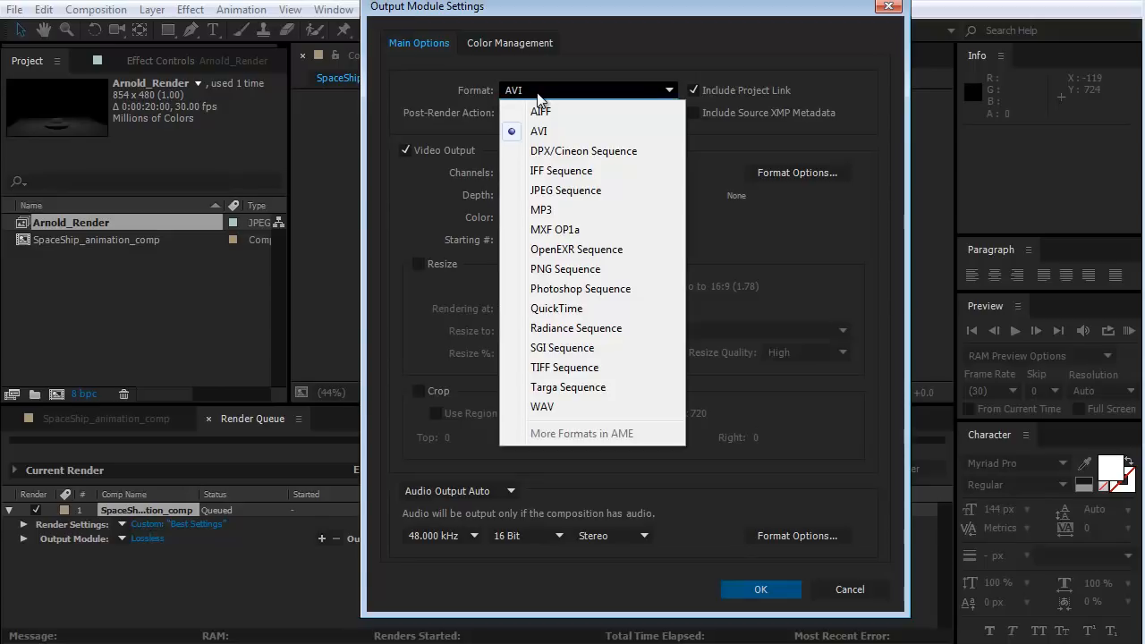
left_click(563, 308)
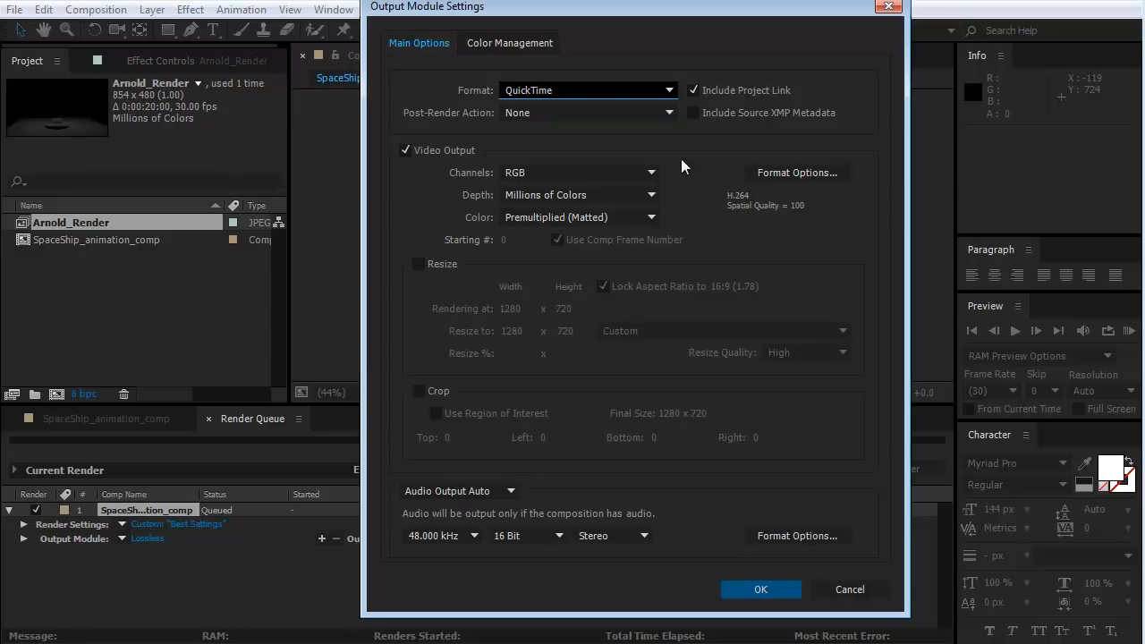
Choose the H.264 video codec in the QuickTime video format options, keeping quality at 100, and accept the options.
left_click(774, 174)
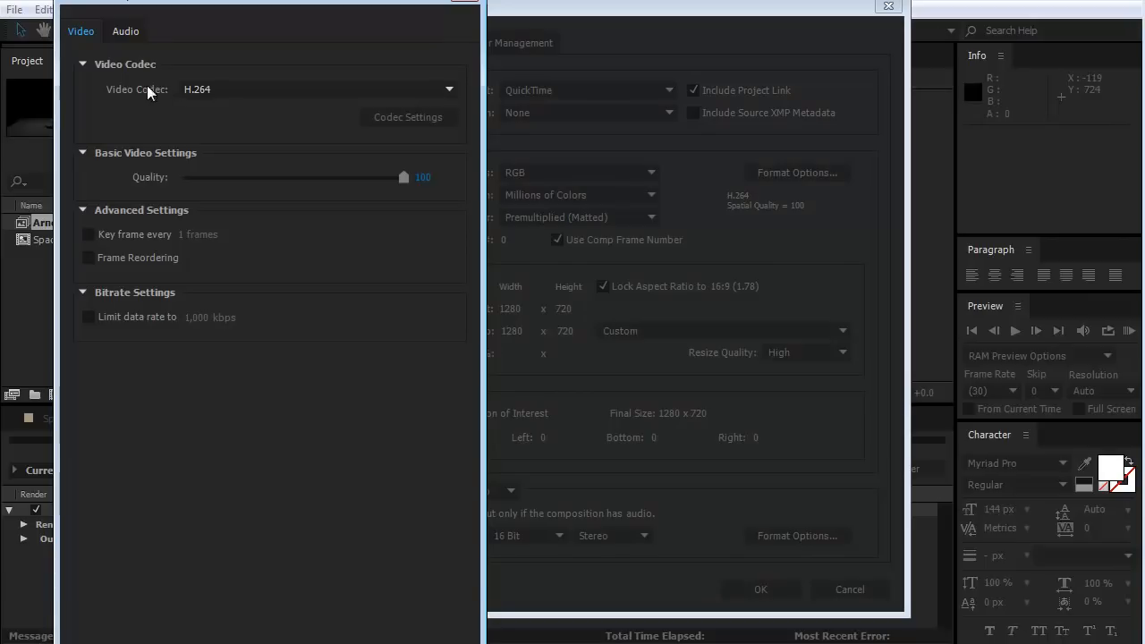
left_click(225, 95)
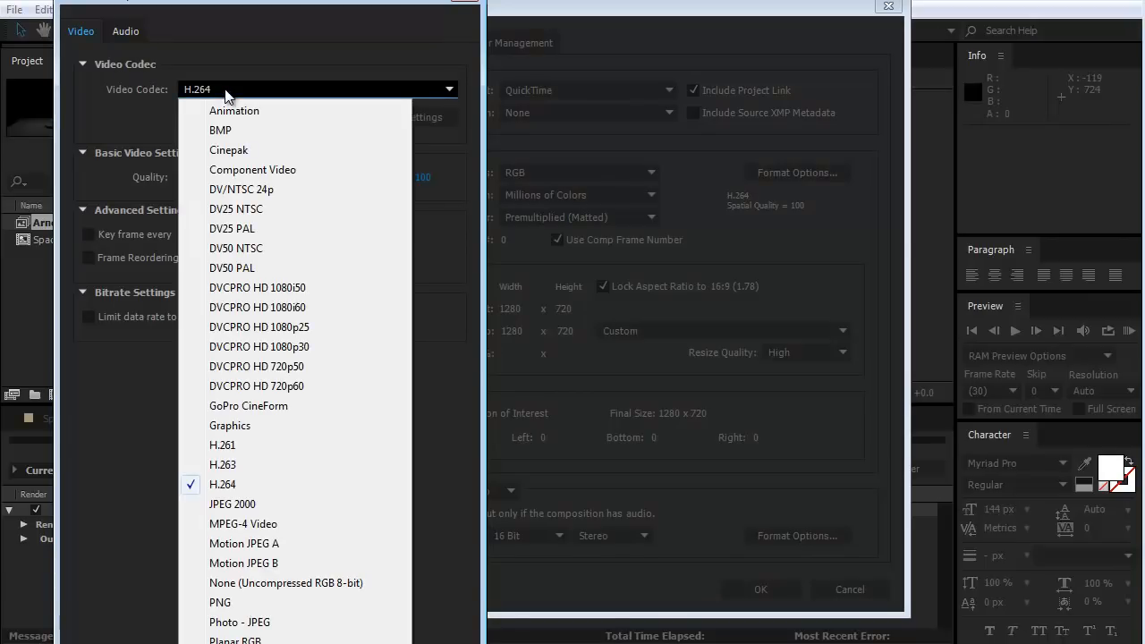
left_click(224, 488)
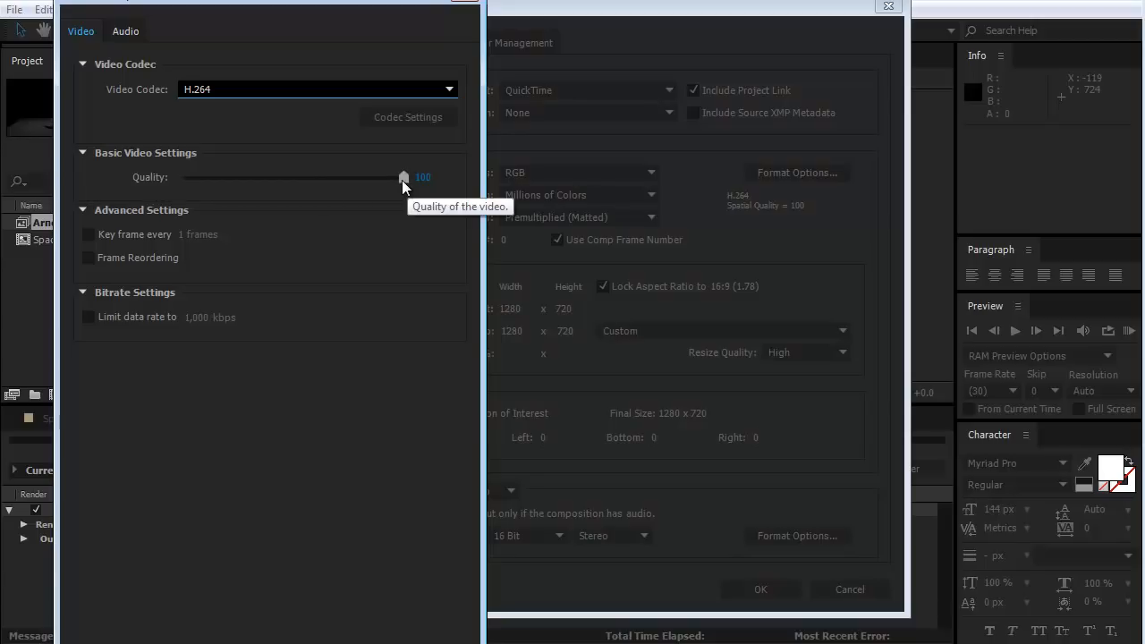
left_click_drag(240, 643, 240, 573)
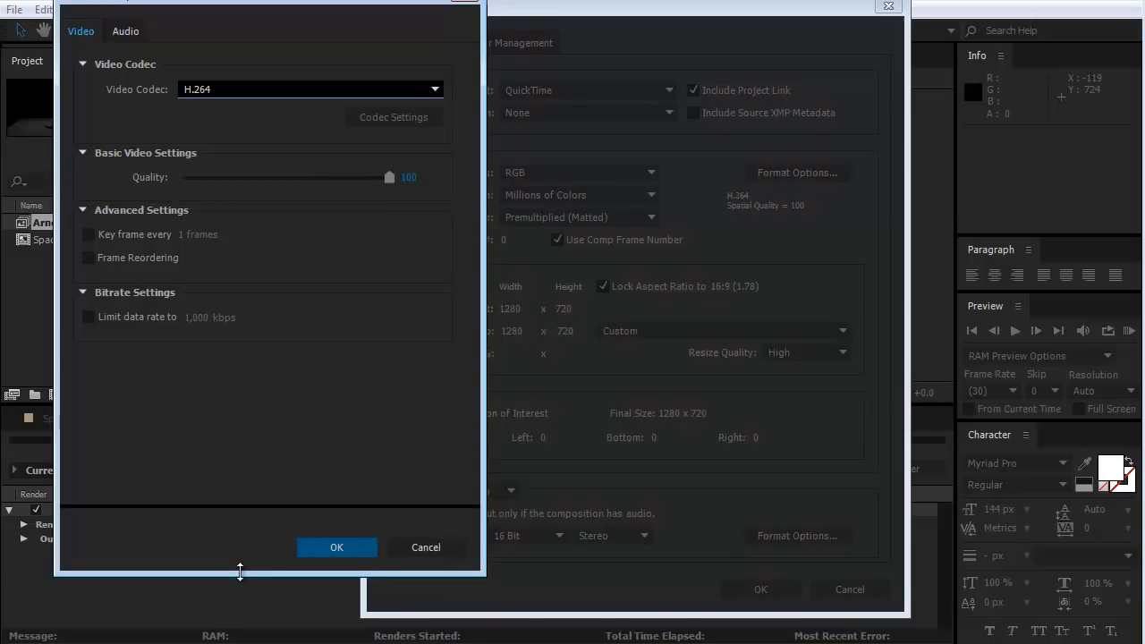
left_click(337, 547)
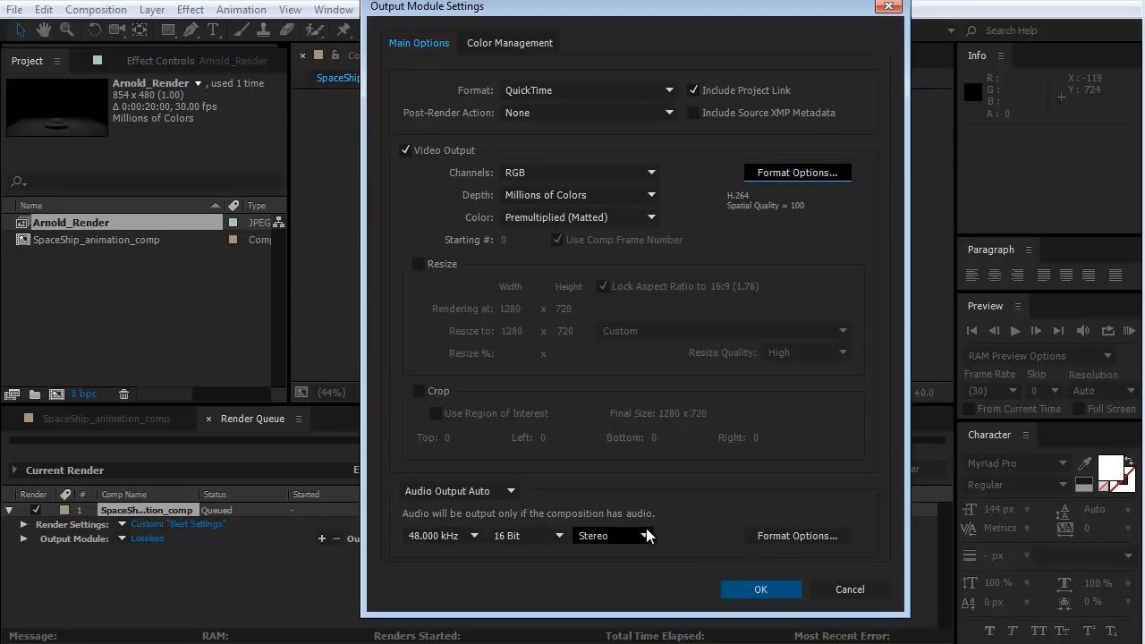
Turn audio output off for the QuickTime output module and accept the output module settings.
left_click(468, 493)
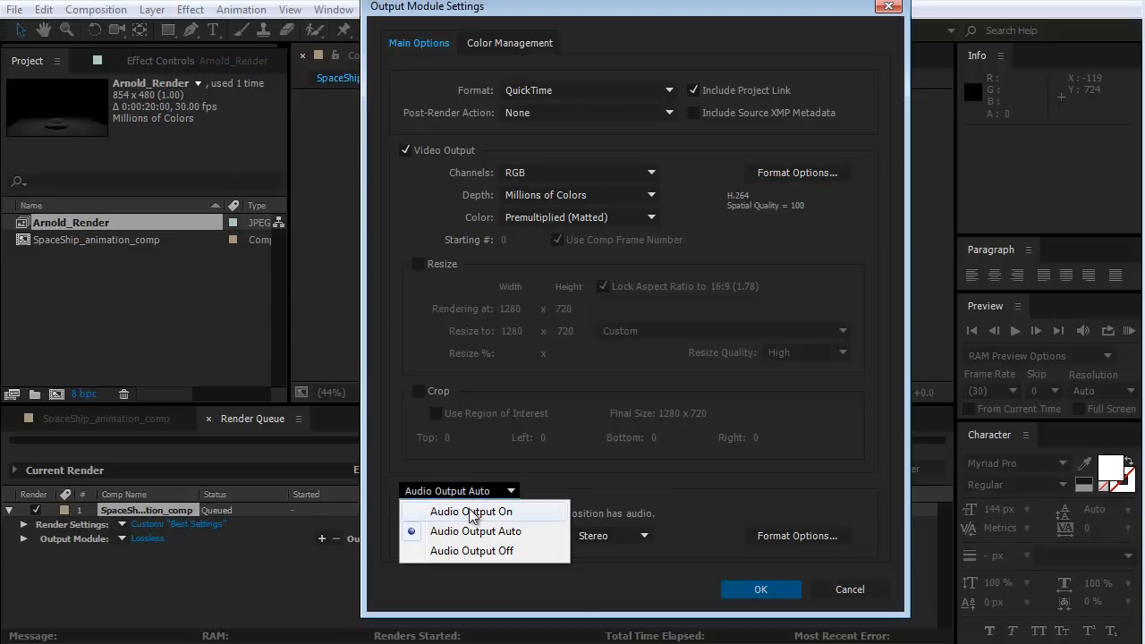
left_click(488, 550)
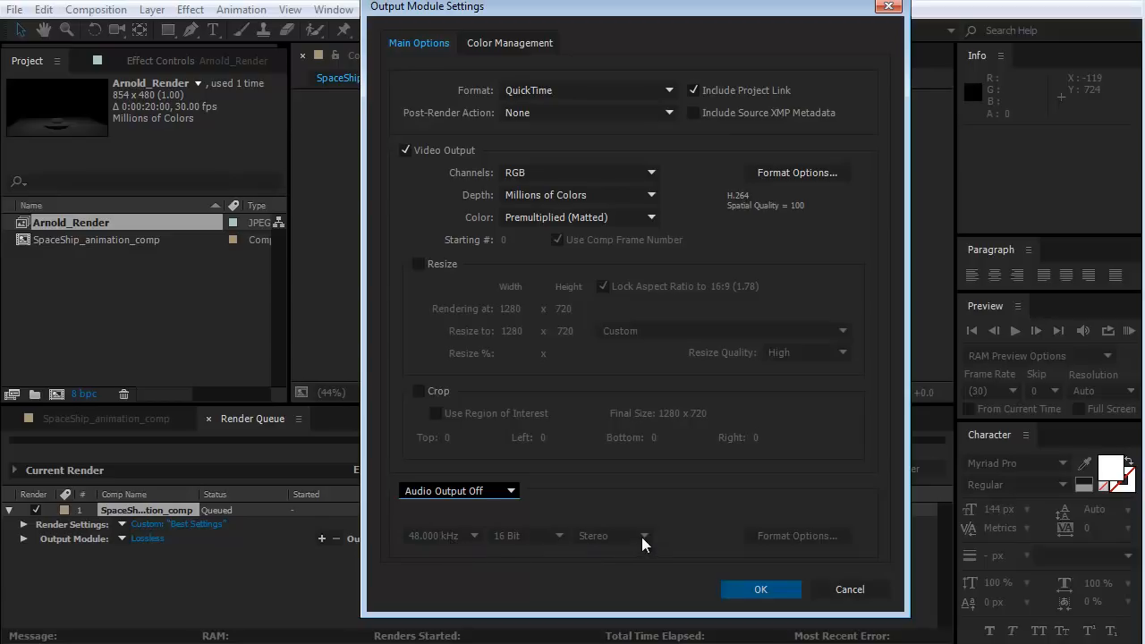
left_click(761, 588)
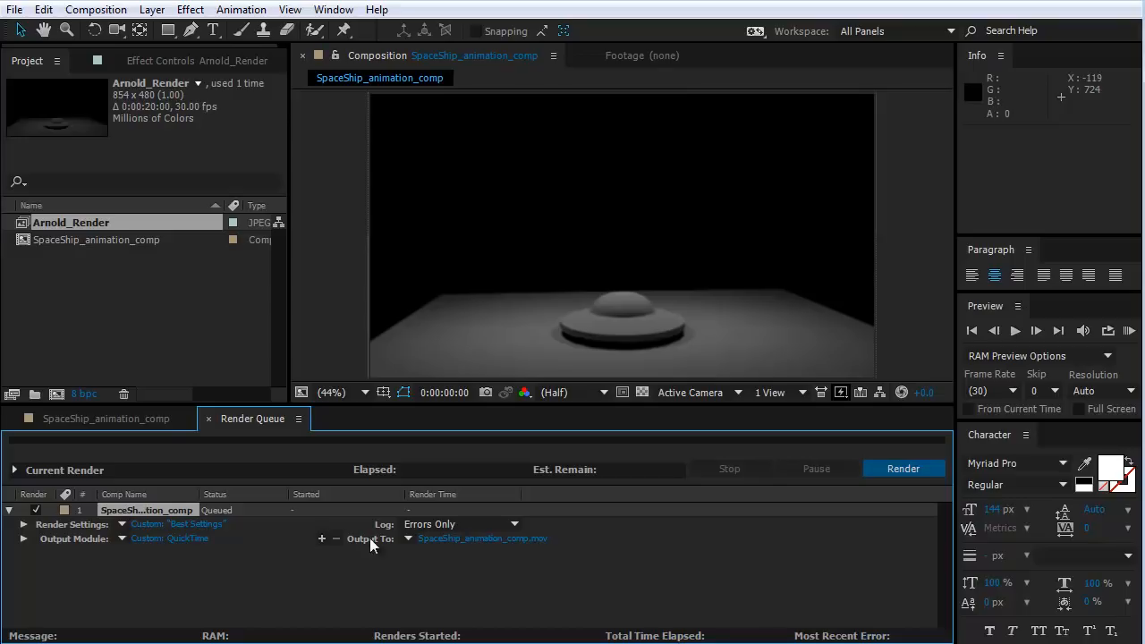
Browse for the output movie's destination to the Week_09_Videos folder inside DIG_4780_Videos_2018.
left_click(482, 538)
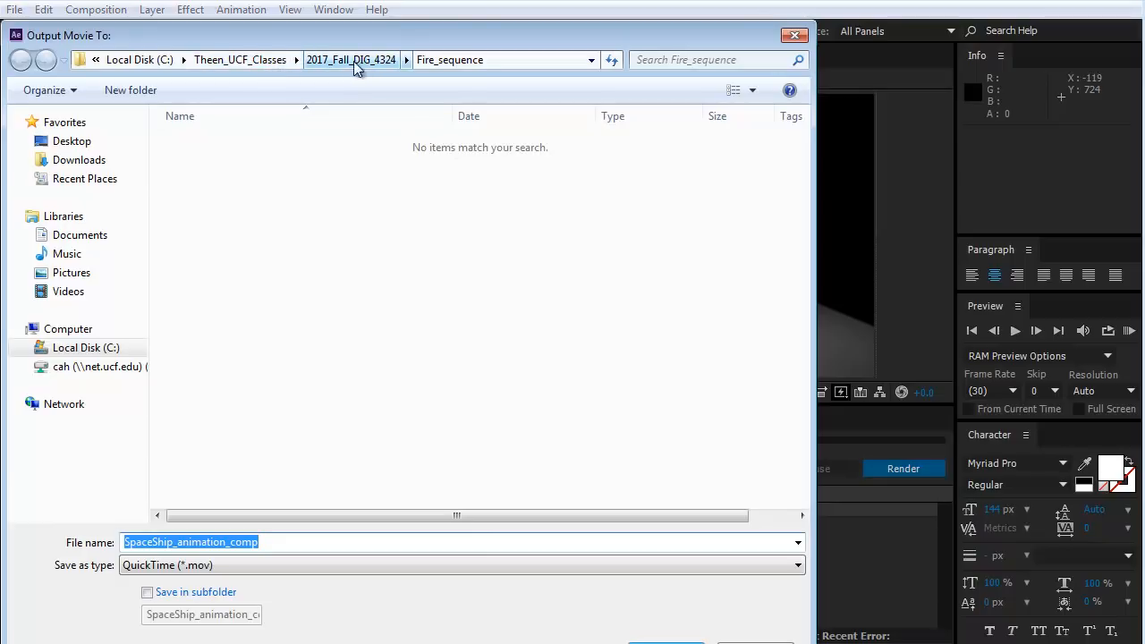
left_click(793, 35)
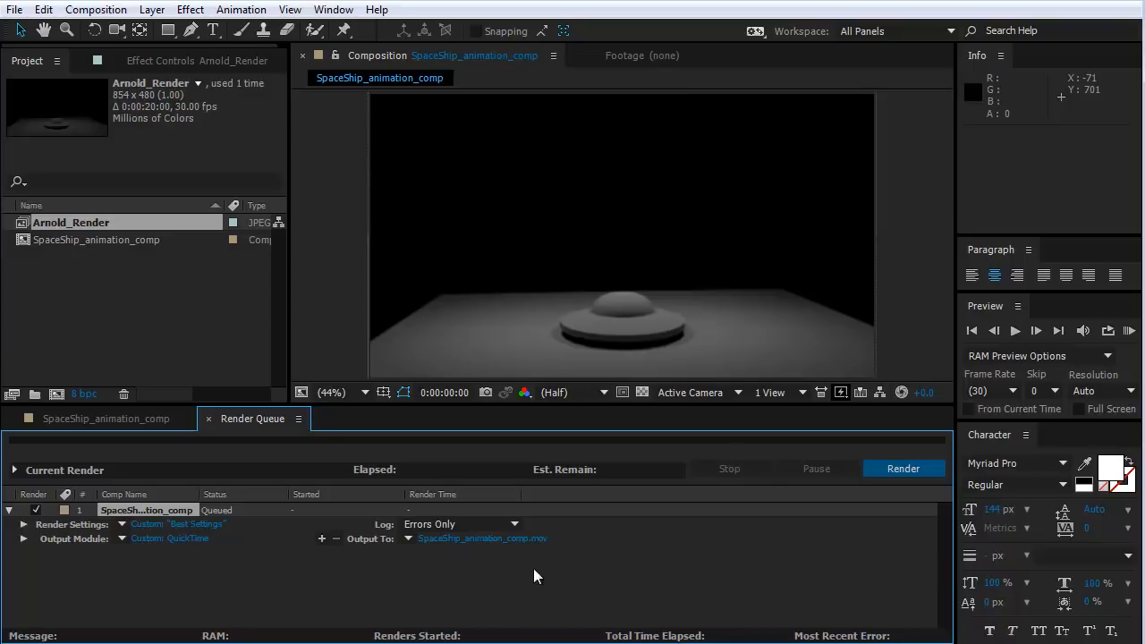
left_click(481, 538)
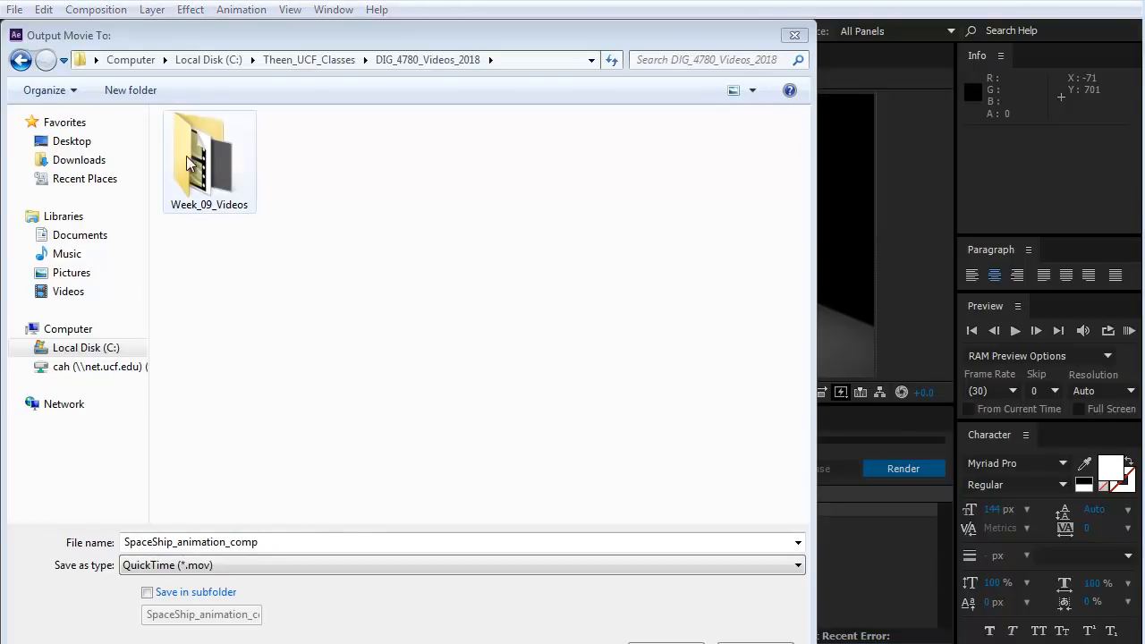
left_click_drag(230, 36, 280, 33)
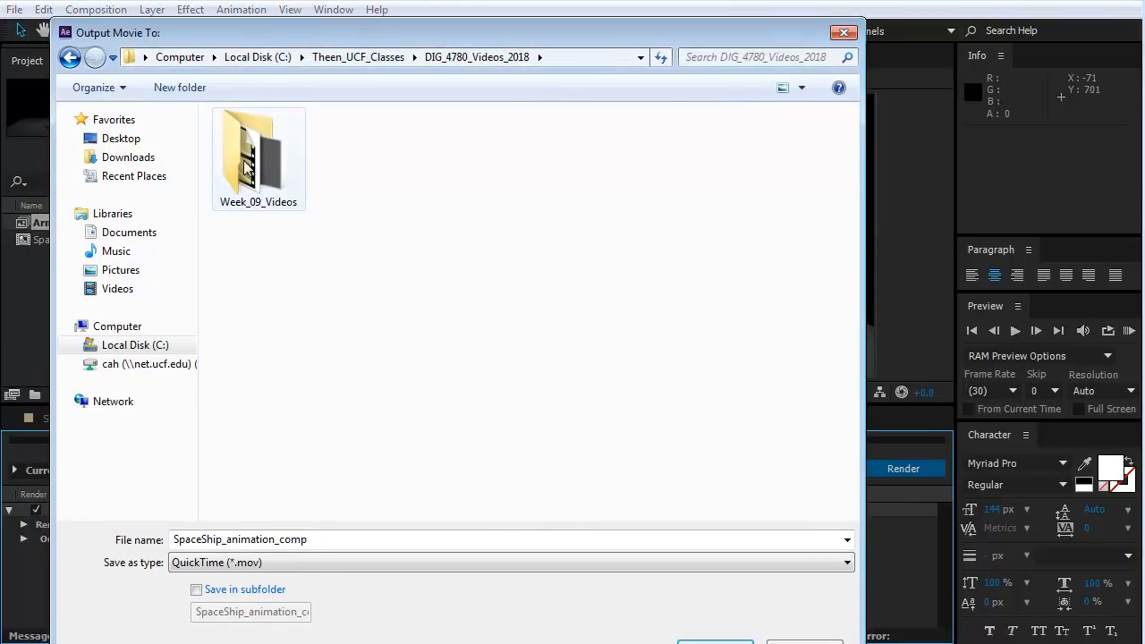
double_click(253, 171)
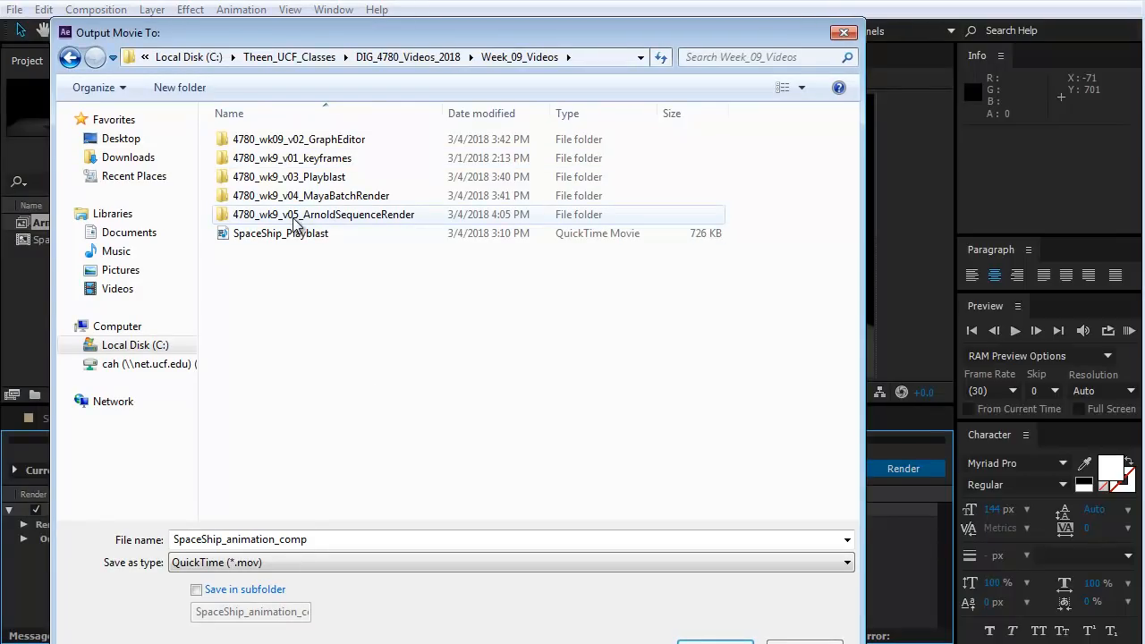
Create a folder named 4780_wk9_v06_AfterEffects inside Week_09_Videos and open it as the output location.
left_click(181, 88)
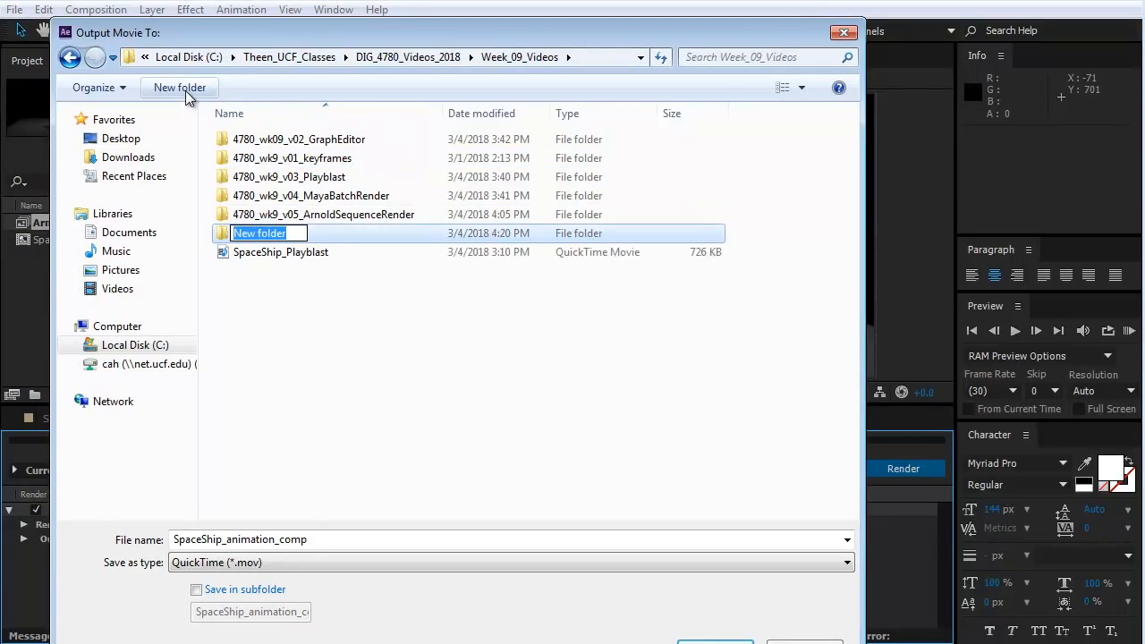
type("4")
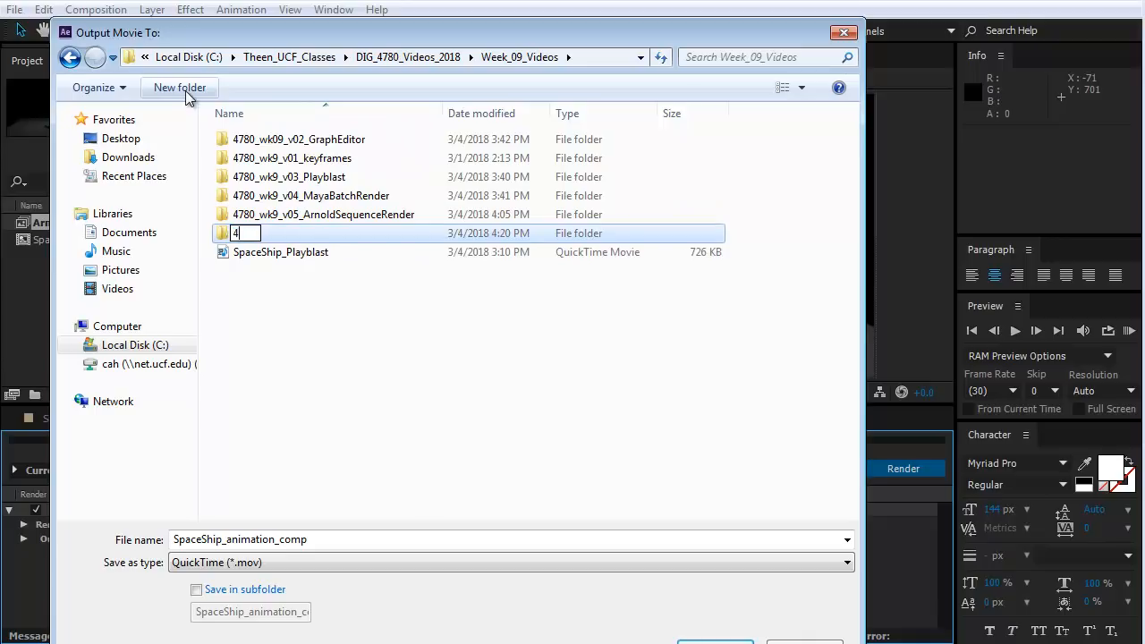
type("780_wk9_")
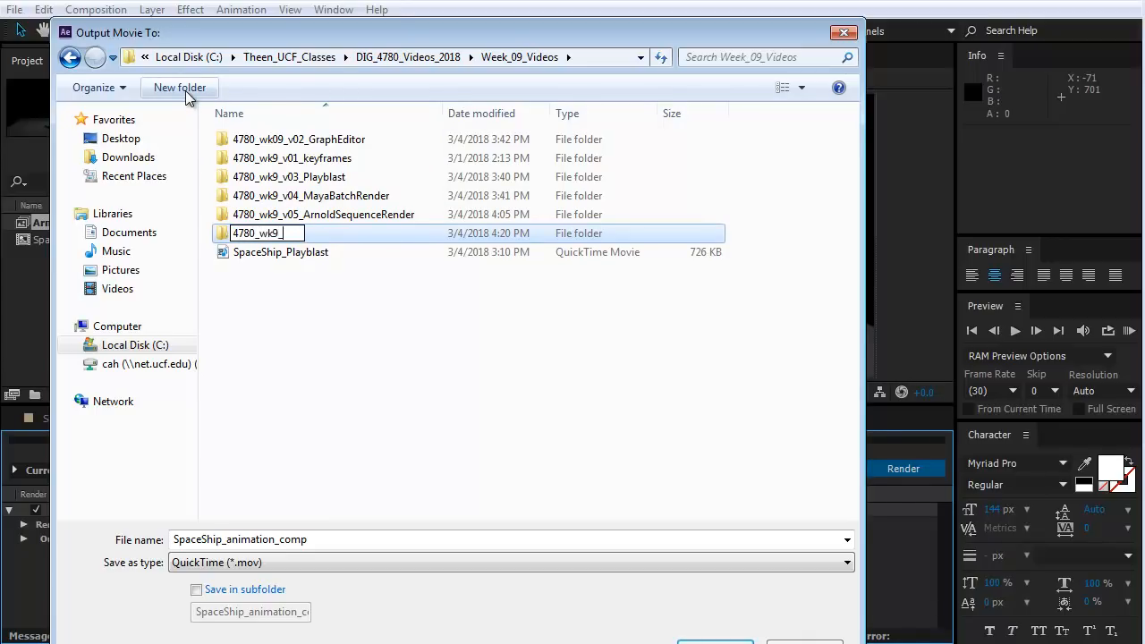
type("v06_AfterEf")
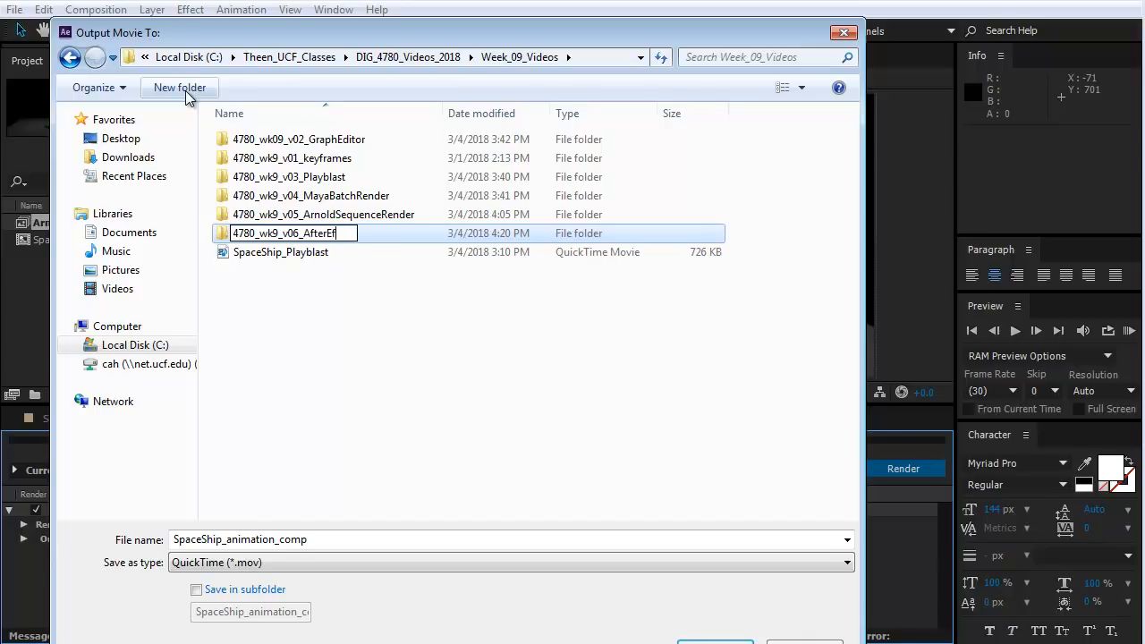
type("fedts")
key("Return")
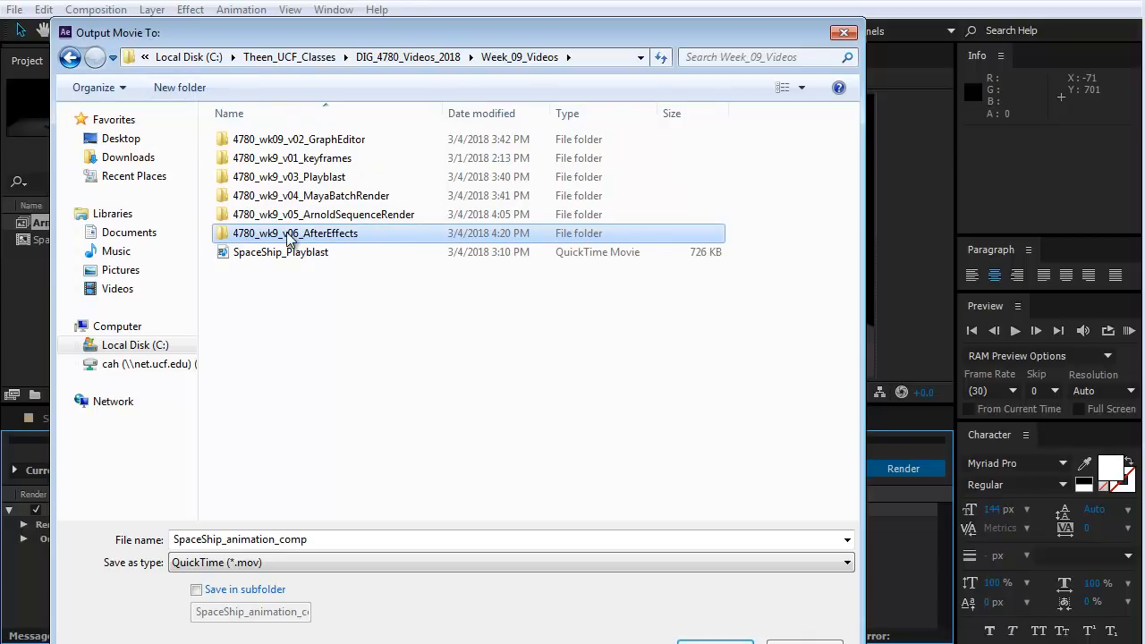
key("Return")
Name the output movie SpaceShip_animation_Complete and save this output destination.
left_click(313, 542)
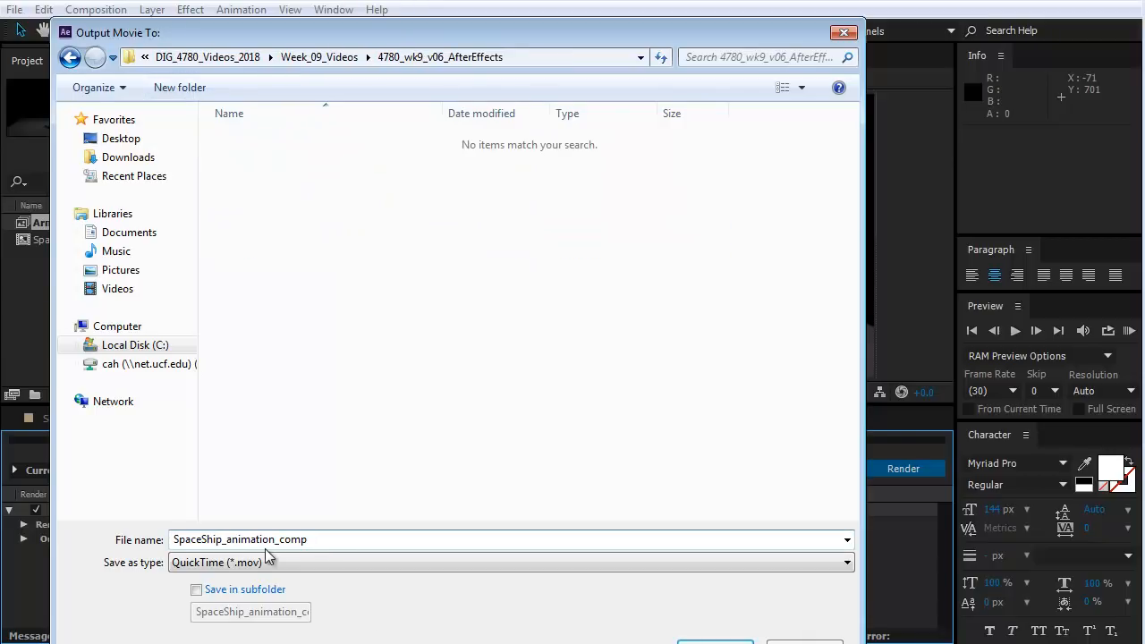
left_click_drag(330, 542, 281, 541)
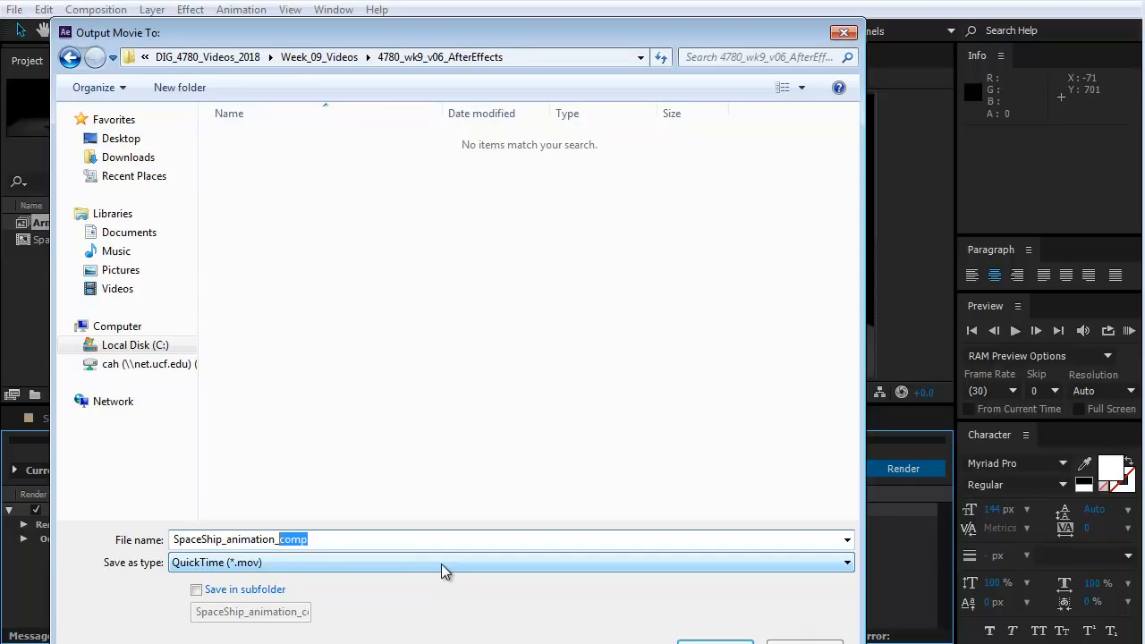
type("Compelte")
key("BackSpace")
key("BackSpace")
key("BackSpace")
key("BackSpace")
type("lete")
left_click(715, 642)
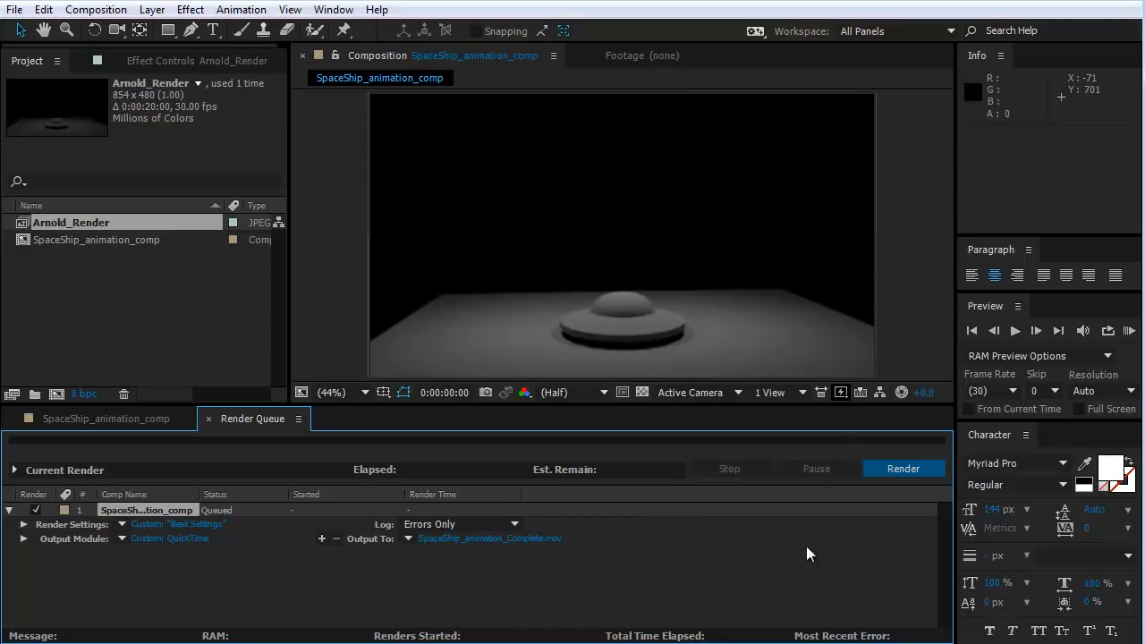
Render the queued composition and review the finished SpaceShip_animation_Complete movie in the media player, returning to After Effects.
left_click(907, 477)
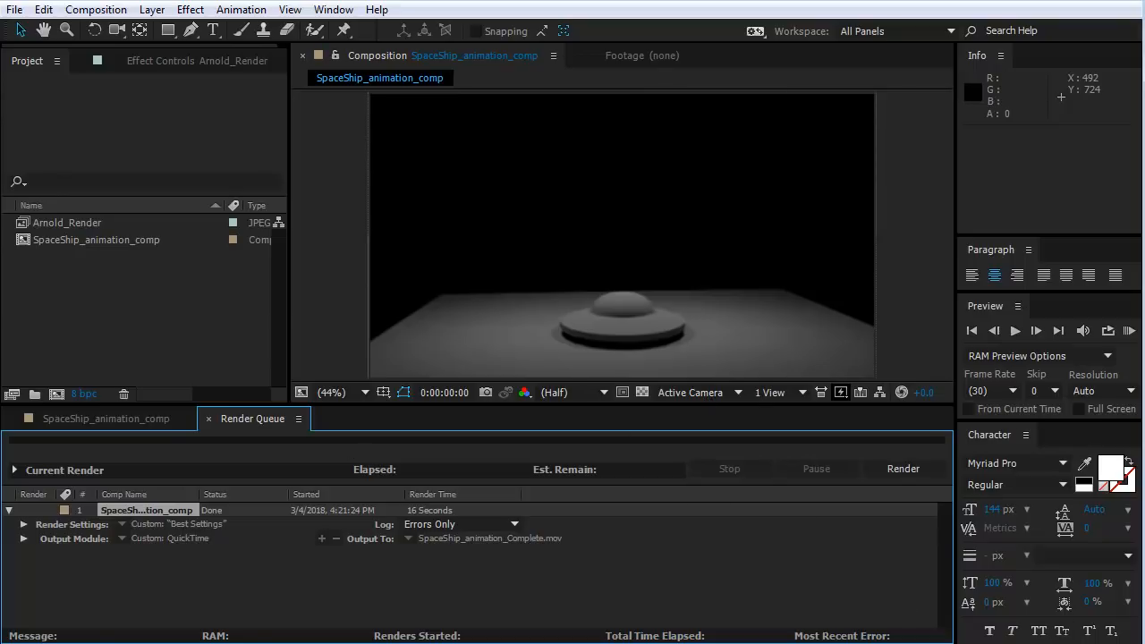
key("alt+Tab")
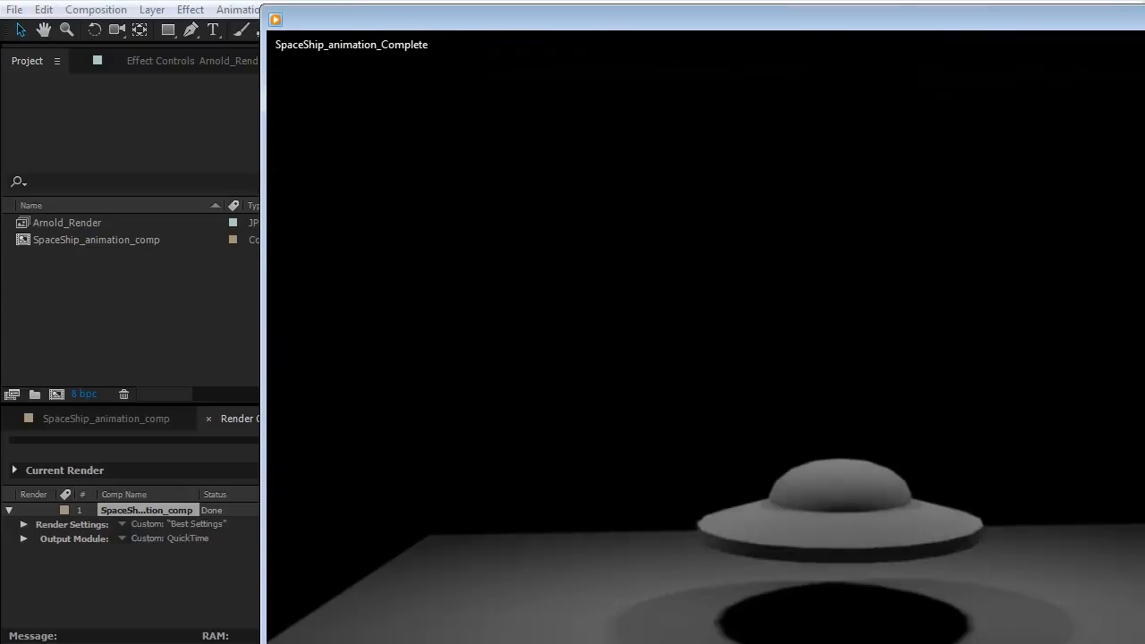
left_click_drag(927, 17, 658, 0)
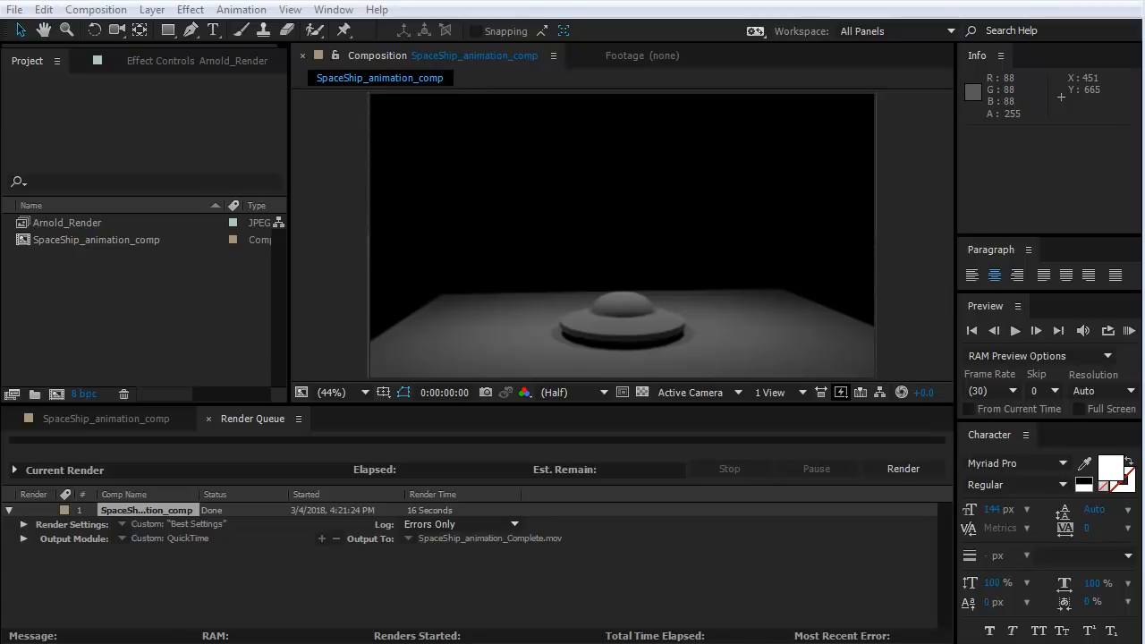
left_click(311, 2)
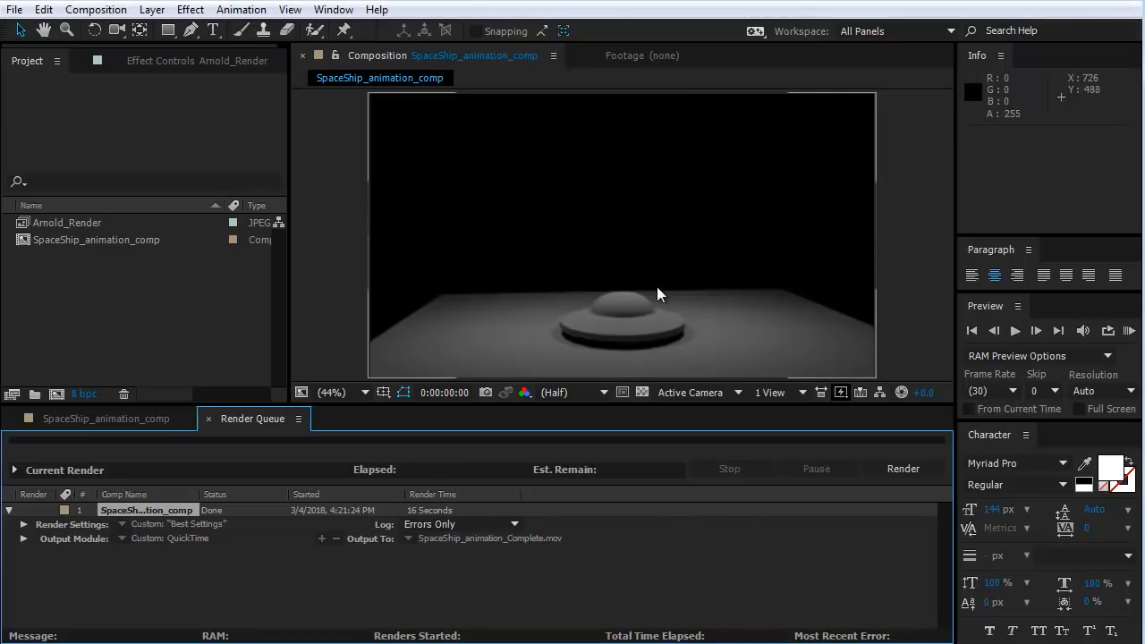